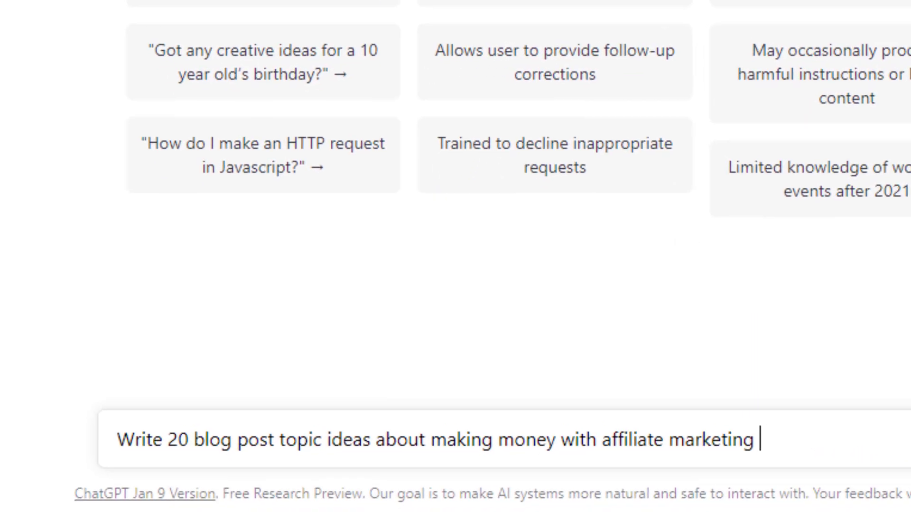
Send ChatGPT the request for 20 blog post topic ideas about making money with affiliate marketing.
{"action": "key", "text": "Return"}
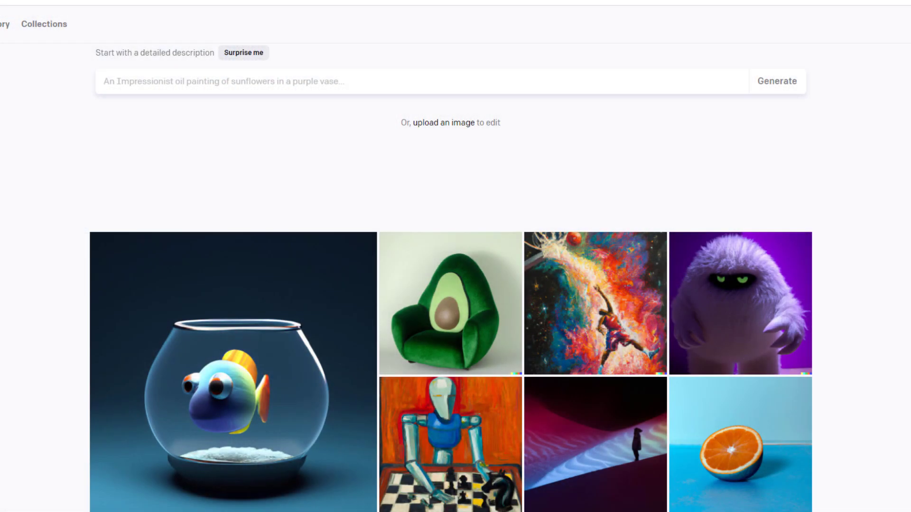
{"action": "scroll", "coordinate": [451, 313], "scroll_direction": "down", "scroll_amount": 3}
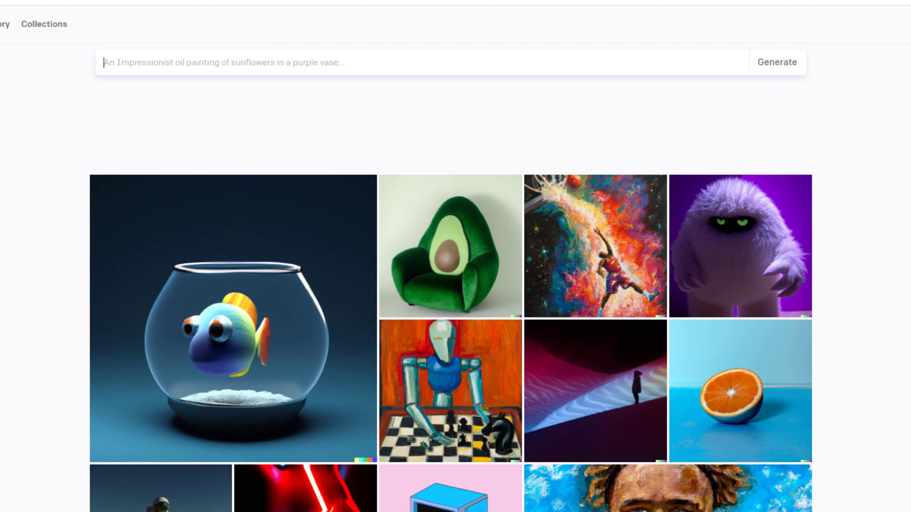
{"action": "scroll", "coordinate": [451, 313], "scroll_direction": "down", "scroll_amount": 2}
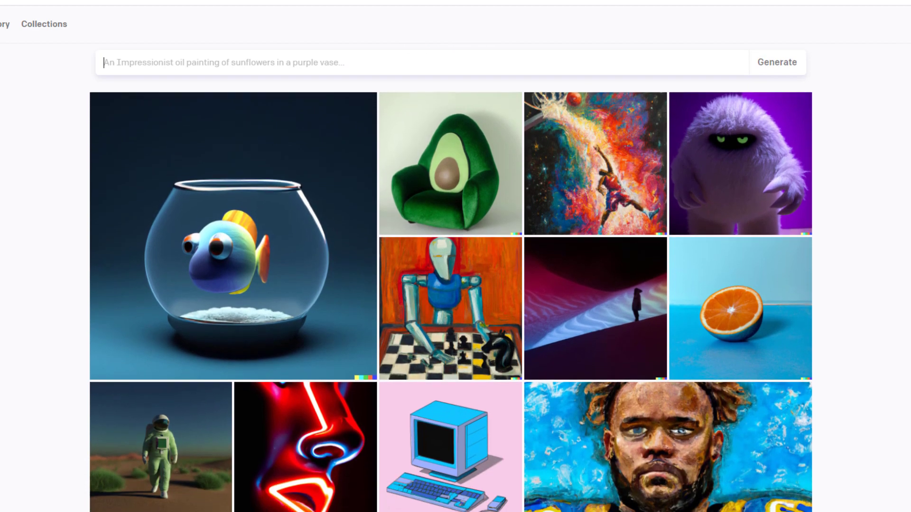
{"action": "scroll", "coordinate": [451, 313], "scroll_direction": "down", "scroll_amount": 2}
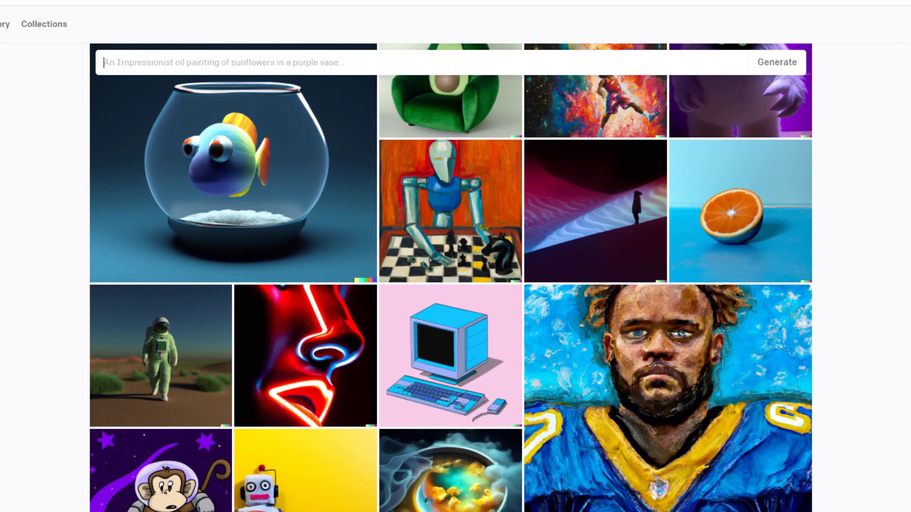
{"action": "scroll", "coordinate": [451, 314], "scroll_direction": "down", "scroll_amount": 2}
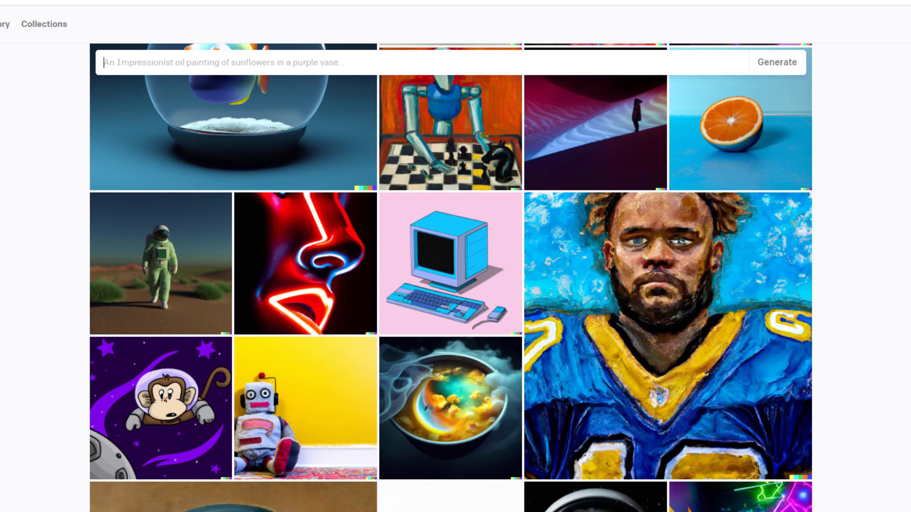
{"action": "scroll", "coordinate": [451, 313], "scroll_direction": "down", "scroll_amount": 2}
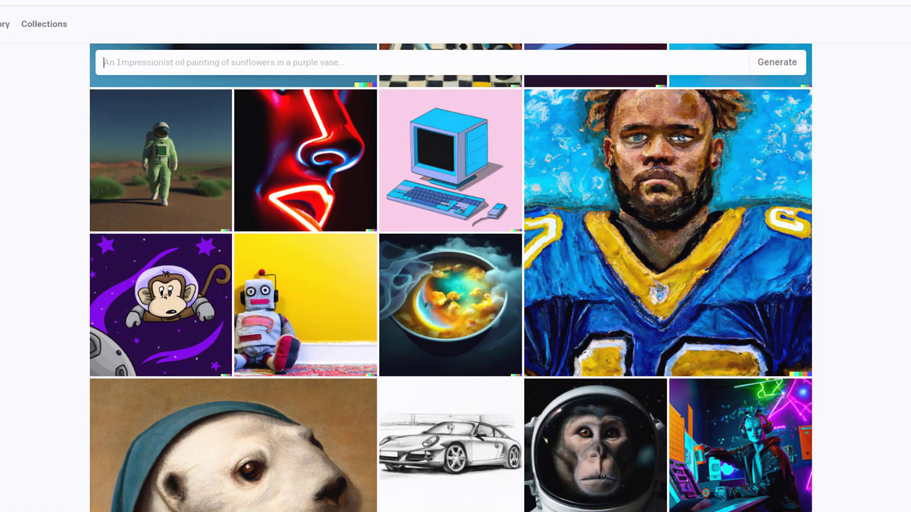
{"action": "scroll", "coordinate": [451, 313], "scroll_direction": "down", "scroll_amount": 2}
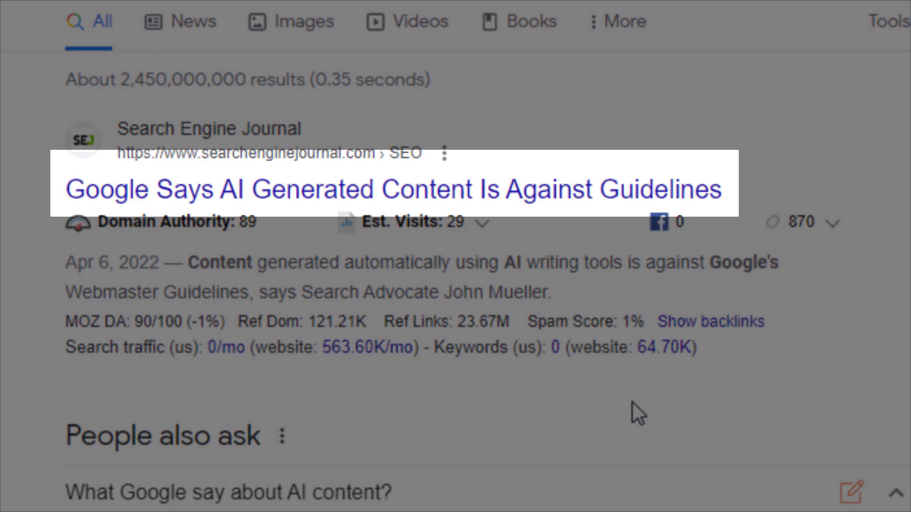
{"action": "scroll", "coordinate": [633, 403], "scroll_direction": "down", "scroll_amount": 2}
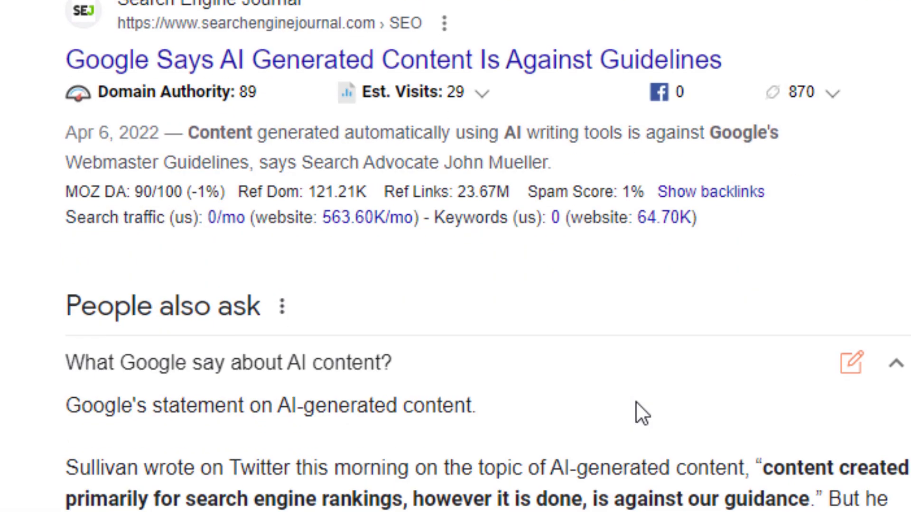
{"action": "scroll", "coordinate": [637, 403], "scroll_direction": "down", "scroll_amount": 2}
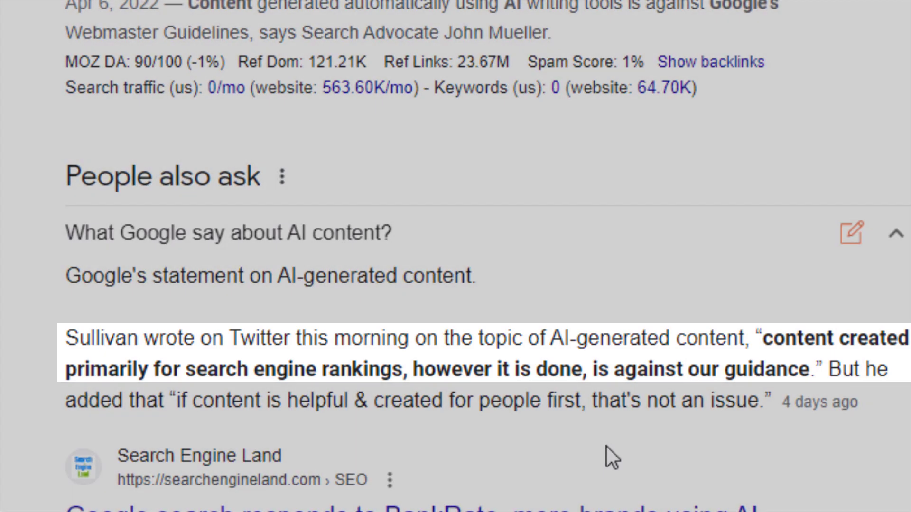
{"action": "scroll", "coordinate": [606, 447], "scroll_direction": "down", "scroll_amount": 4}
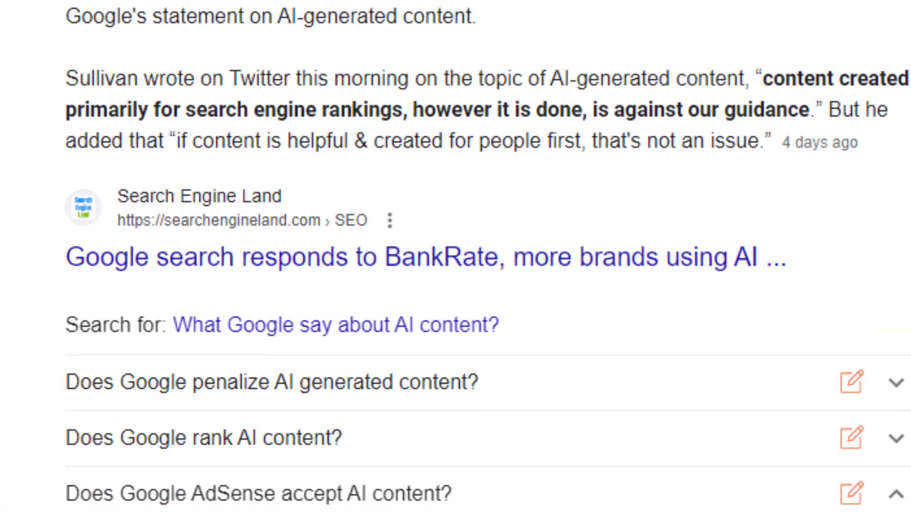
{"action": "scroll", "coordinate": [332, 484], "scroll_direction": "down", "scroll_amount": 3}
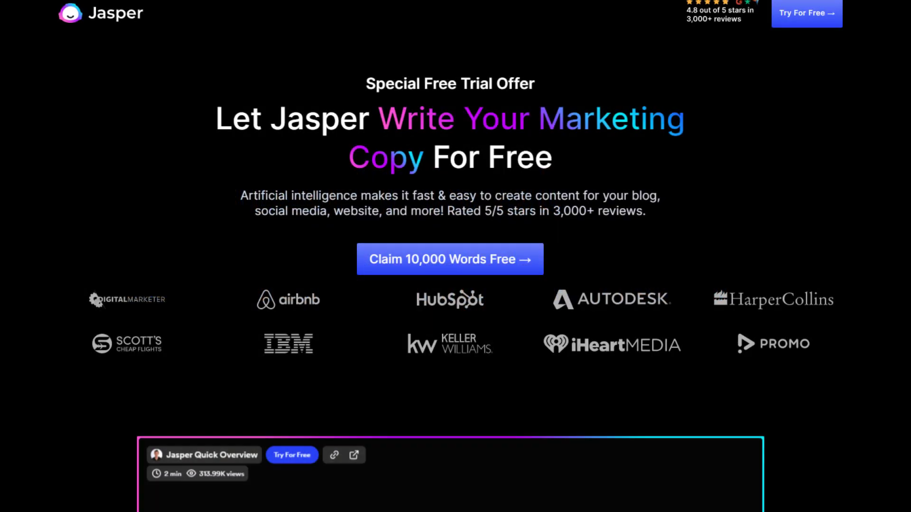
{"action": "scroll", "coordinate": [455, 285], "scroll_direction": "down", "scroll_amount": 6}
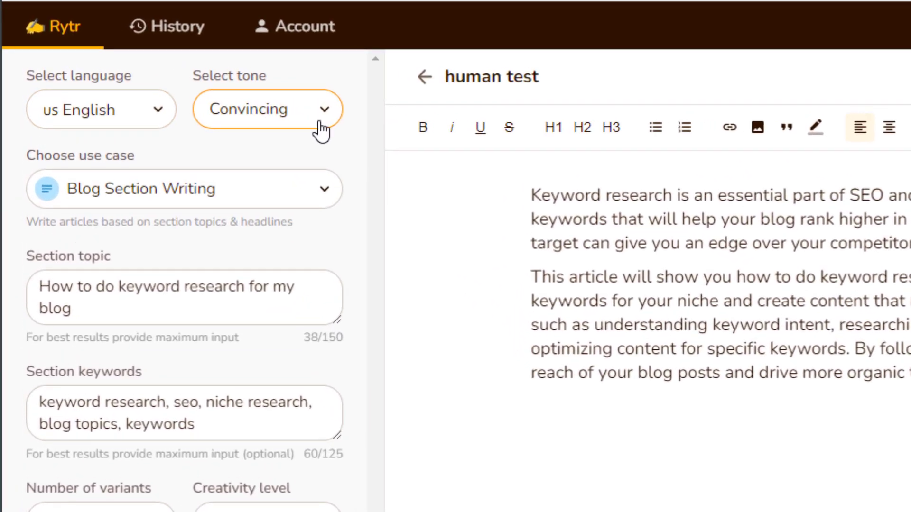
Keep Convincing as the writing tone for the keyword-research blog section.
{"action": "left_click", "coordinate": [321, 122]}
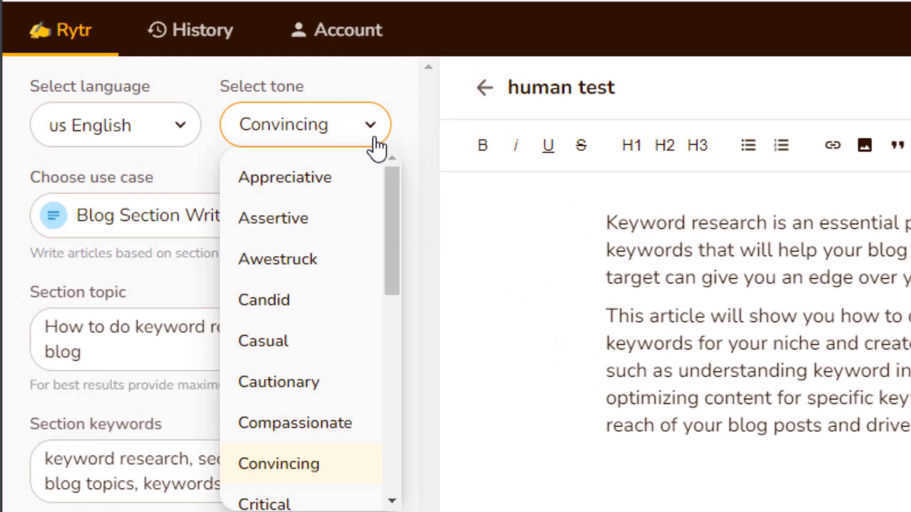
{"action": "scroll", "coordinate": [356, 351], "scroll_direction": "down", "scroll_amount": 5}
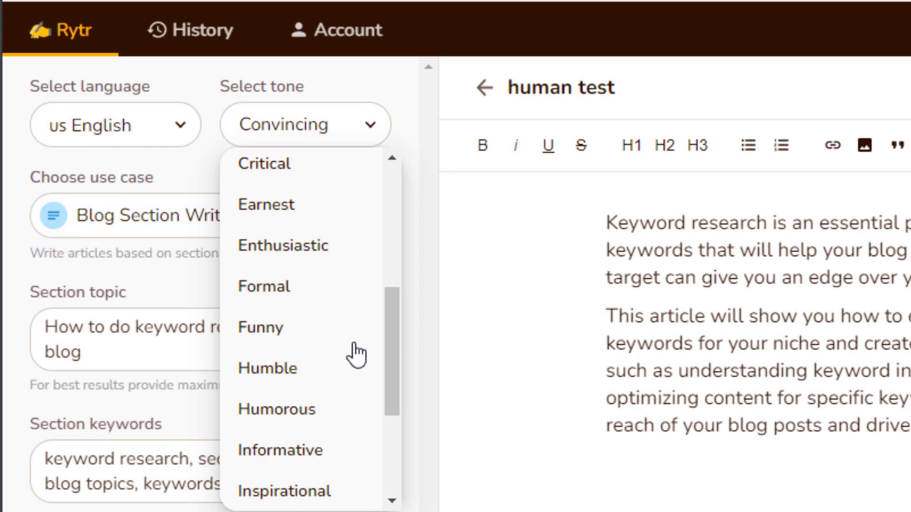
{"action": "scroll", "coordinate": [356, 351], "scroll_direction": "up", "scroll_amount": 5}
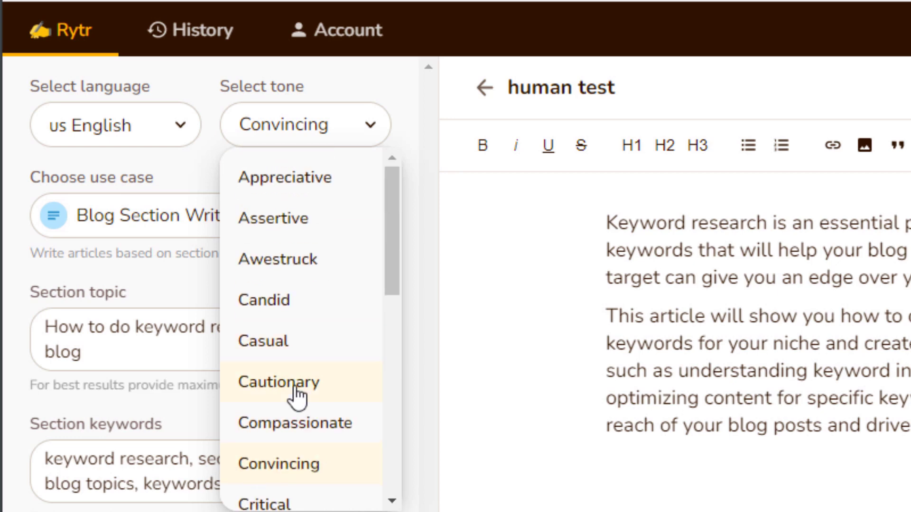
{"action": "left_click", "coordinate": [290, 463]}
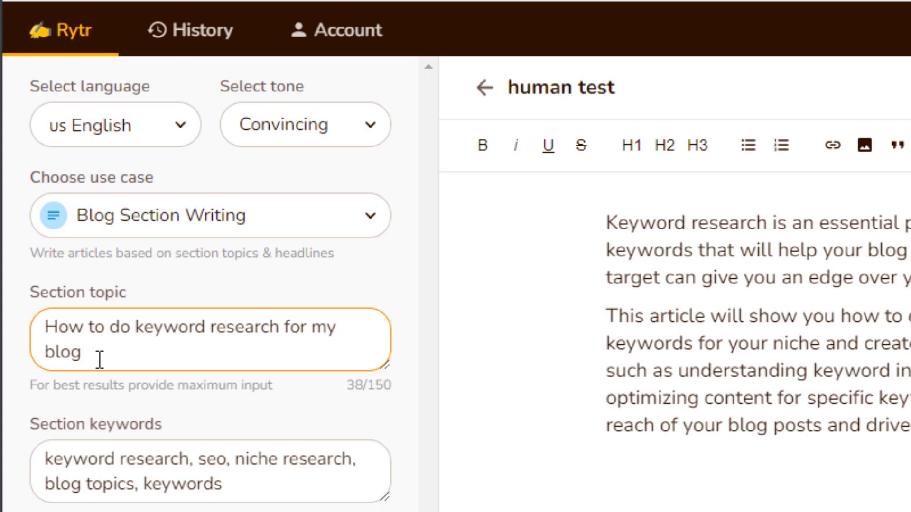
Review the section keywords and keep Optimal as the creativity level.
{"action": "left_click", "coordinate": [66, 422]}
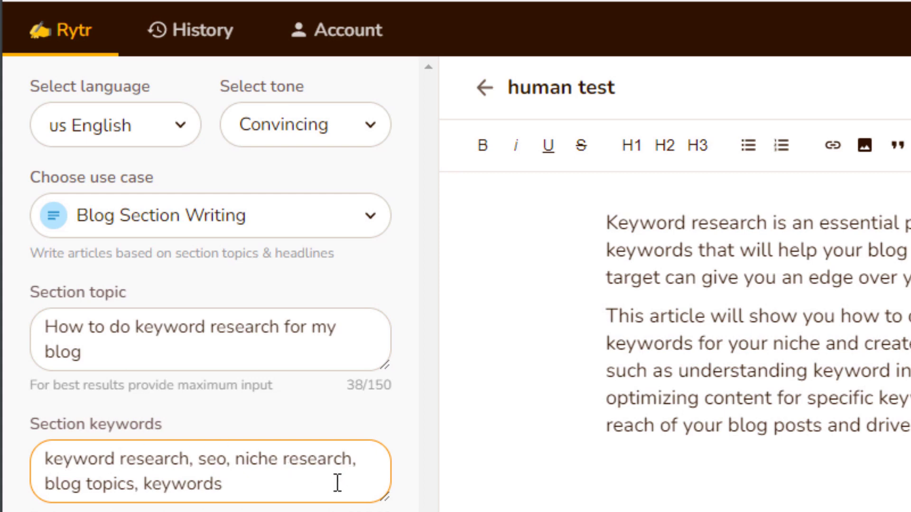
{"action": "left_click", "coordinate": [749, 315]}
{"action": "scroll", "coordinate": [332, 395], "scroll_direction": "down", "scroll_amount": 2}
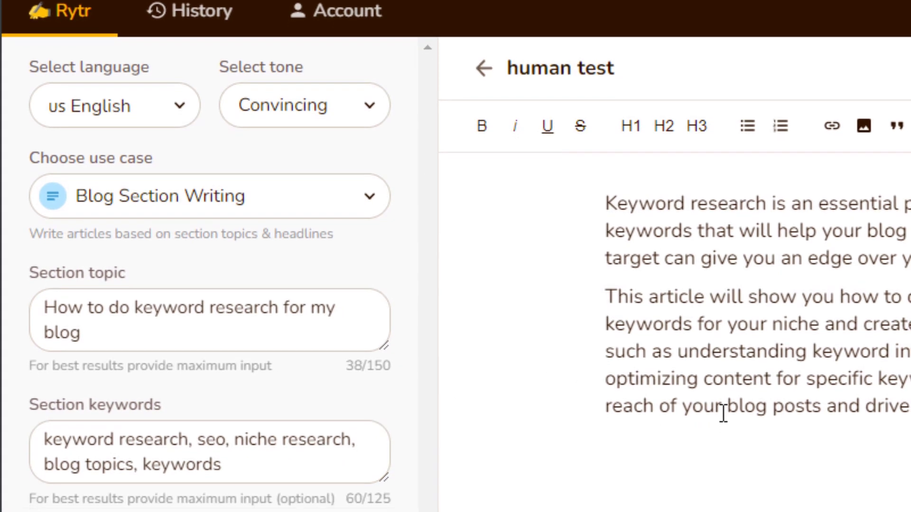
{"action": "scroll", "coordinate": [171, 474], "scroll_direction": "down", "scroll_amount": 3}
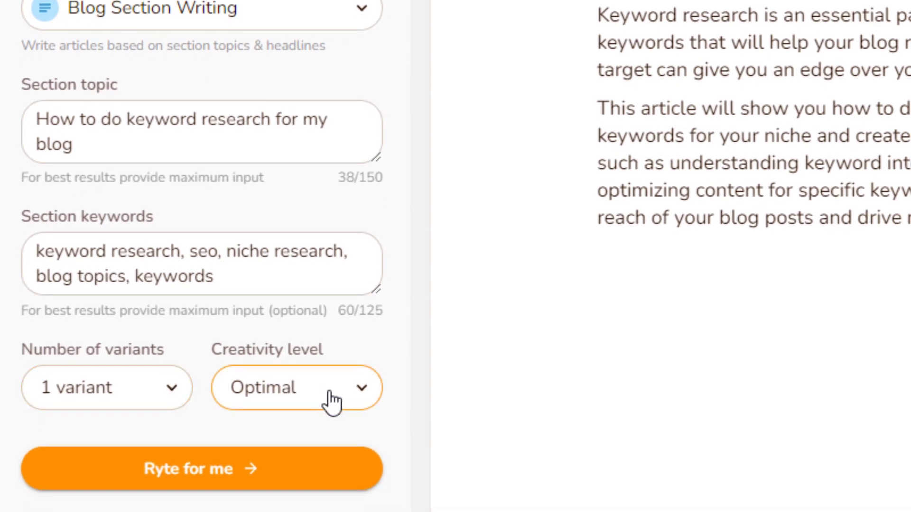
{"action": "left_click", "coordinate": [338, 398]}
{"action": "left_click", "coordinate": [527, 383]}
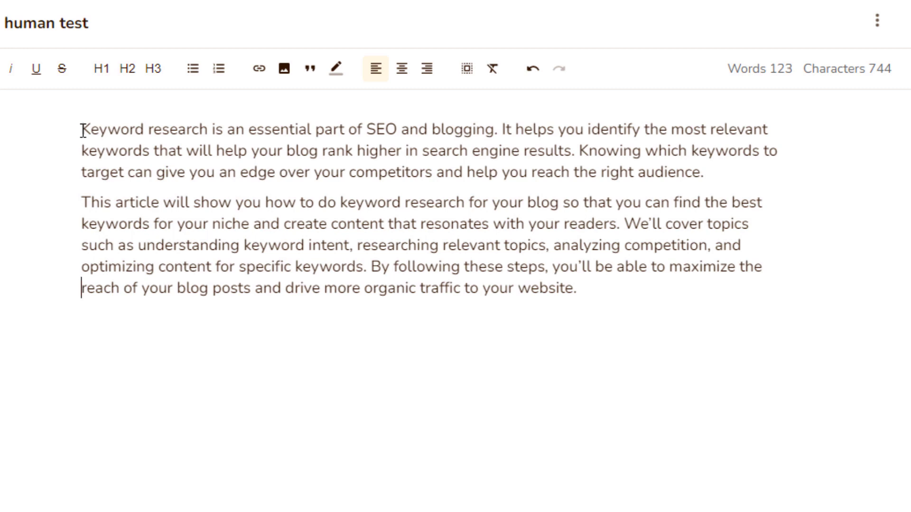
{"action": "left_click_drag", "start_coordinate": [82, 129], "coordinate": [584, 289]}
{"action": "left_click", "coordinate": [505, 458]}
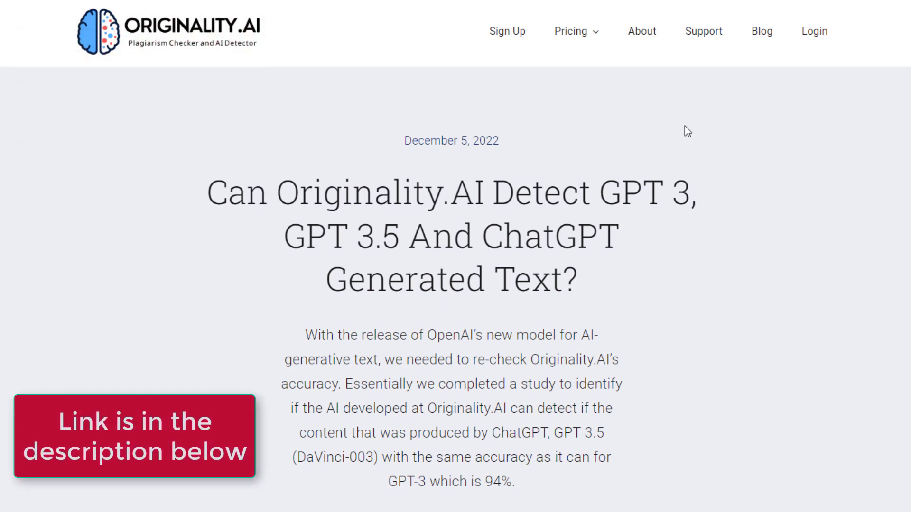
View Originality.AI's pricing: $0.01 per credit, with one credit scanning 100 words.
{"action": "mouse_move", "coordinate": [595, 49]}
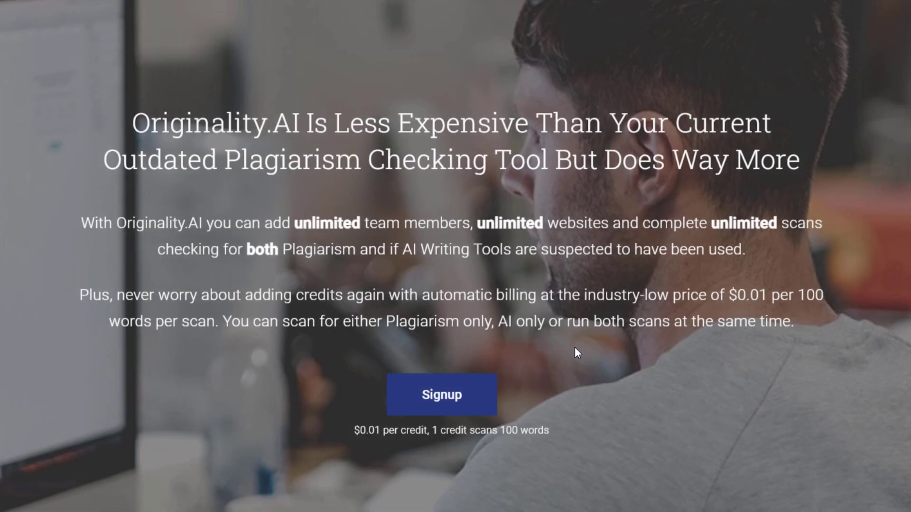
{"action": "scroll", "coordinate": [575, 351], "scroll_direction": "down", "scroll_amount": 5}
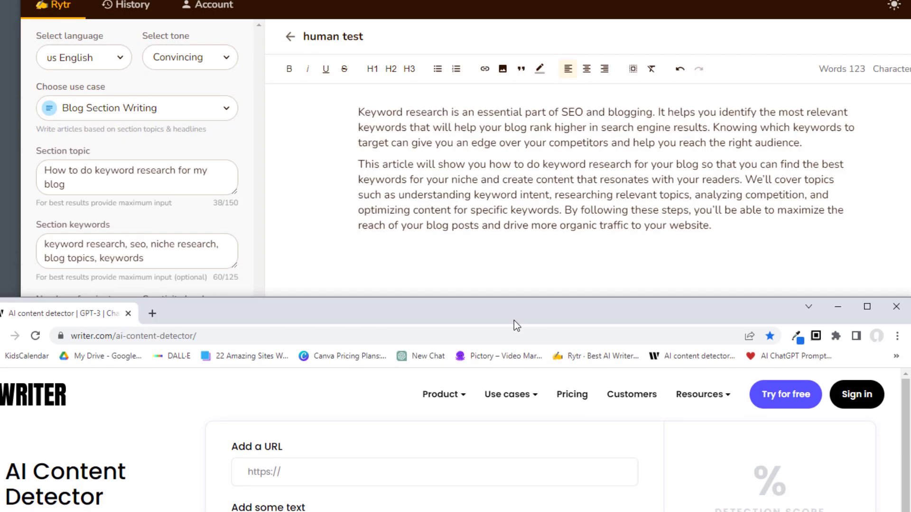
Analyze both keyword-research paragraphs in Writer's AI Content Detector, which scores them 3% human-generated.
{"action": "left_click_drag", "start_coordinate": [514, 320], "coordinate": [540, 303]}
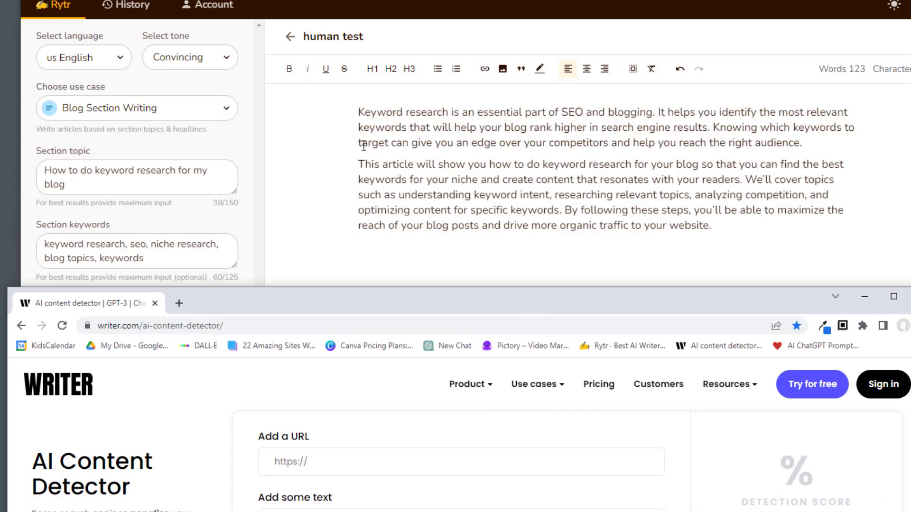
{"action": "left_click_drag", "start_coordinate": [355, 113], "coordinate": [717, 226]}
{"action": "key", "text": "ctrl+c"}
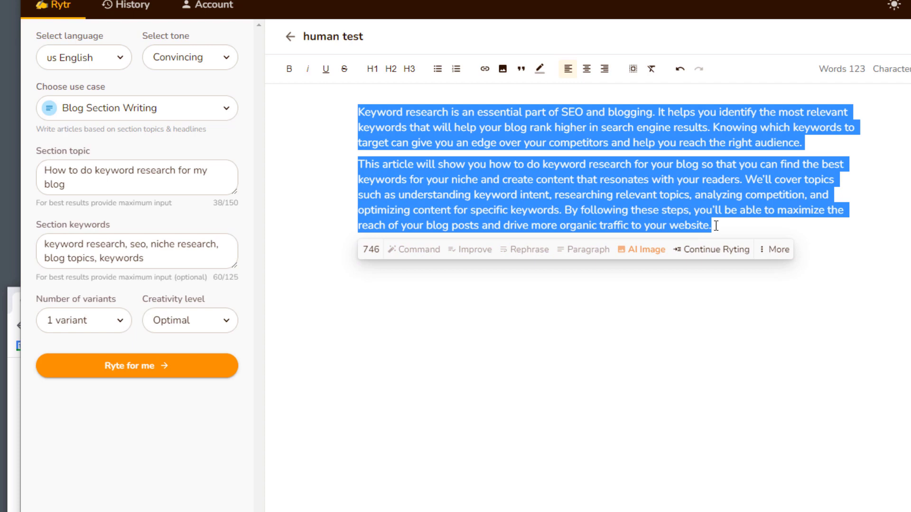
{"action": "key", "text": "alt+Tab"}
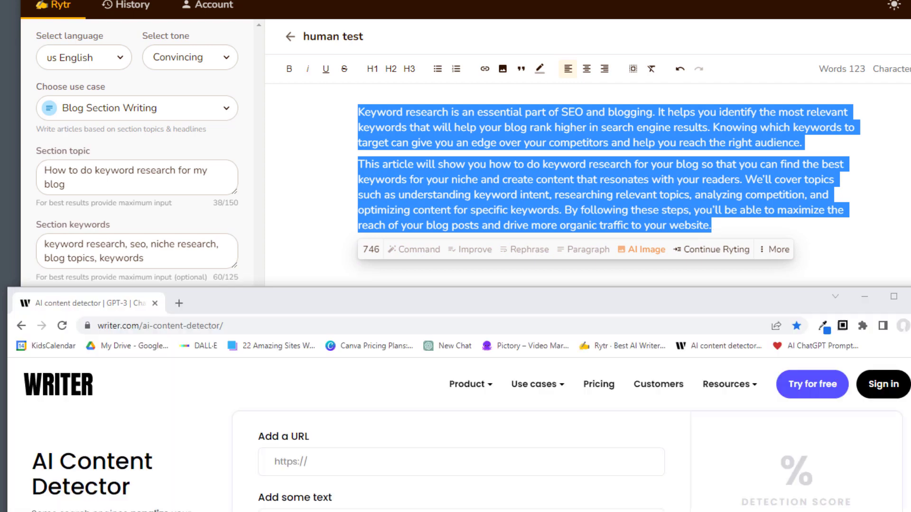
{"action": "left_click_drag", "start_coordinate": [469, 314], "coordinate": [485, 198]}
{"action": "left_click", "coordinate": [301, 176]}
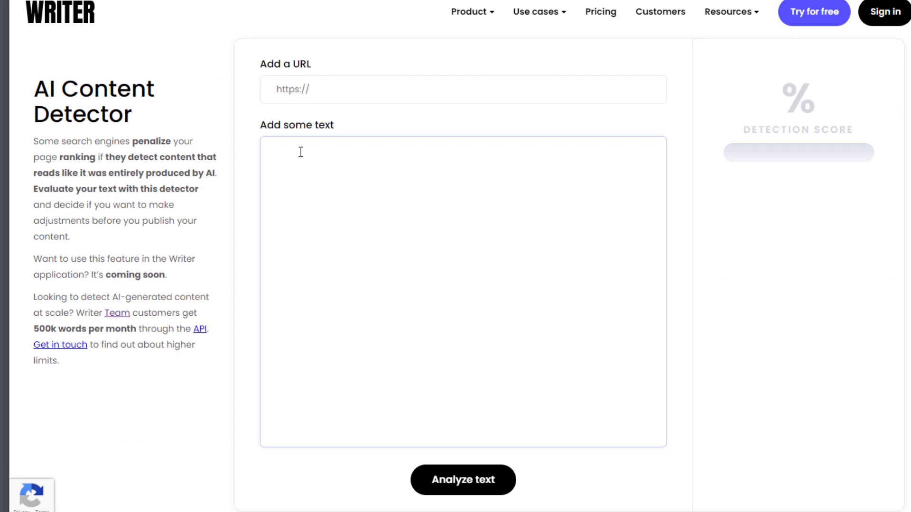
{"action": "key", "text": "ctrl+v"}
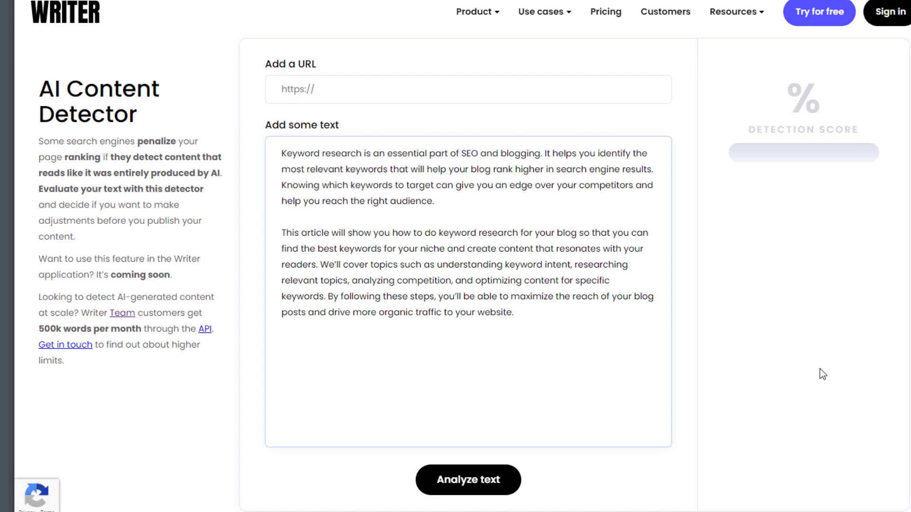
{"action": "left_click", "coordinate": [476, 488]}
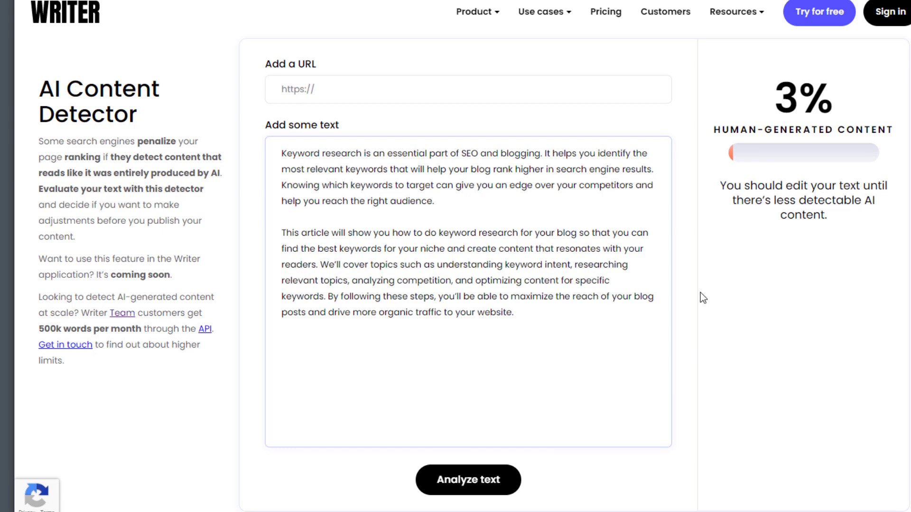
{"action": "mouse_move", "coordinate": [477, 12]}
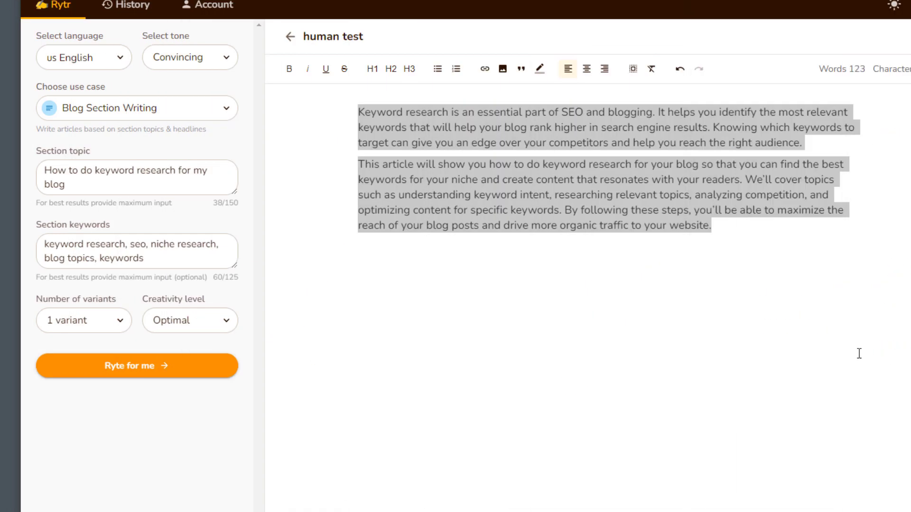
{"action": "left_click", "coordinate": [727, 267]}
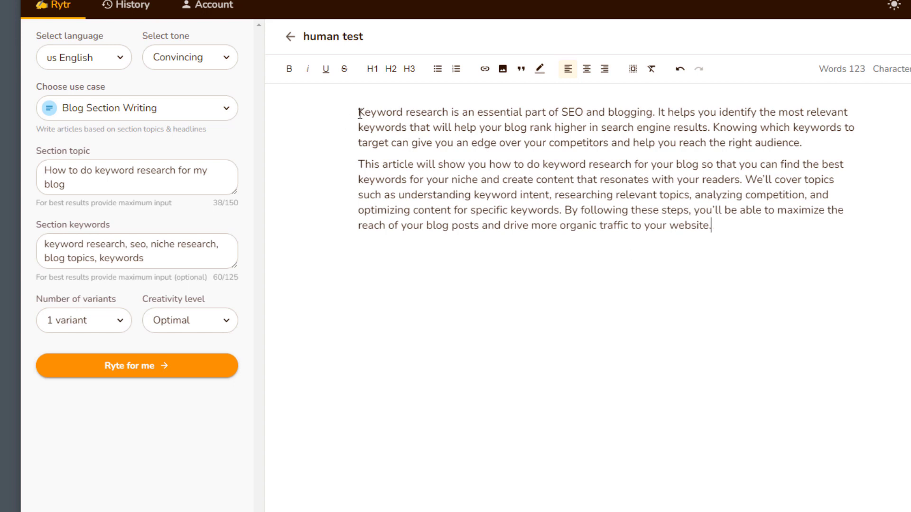
{"action": "left_click_drag", "start_coordinate": [358, 112], "coordinate": [809, 146]}
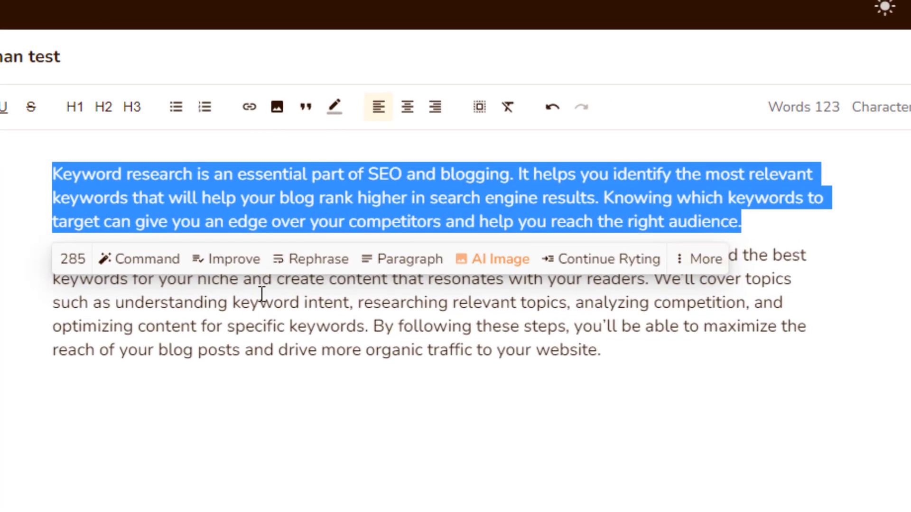
Rephrase the first paragraph in Rytr and select the reworded article text for copying.
{"action": "left_click", "coordinate": [311, 265]}
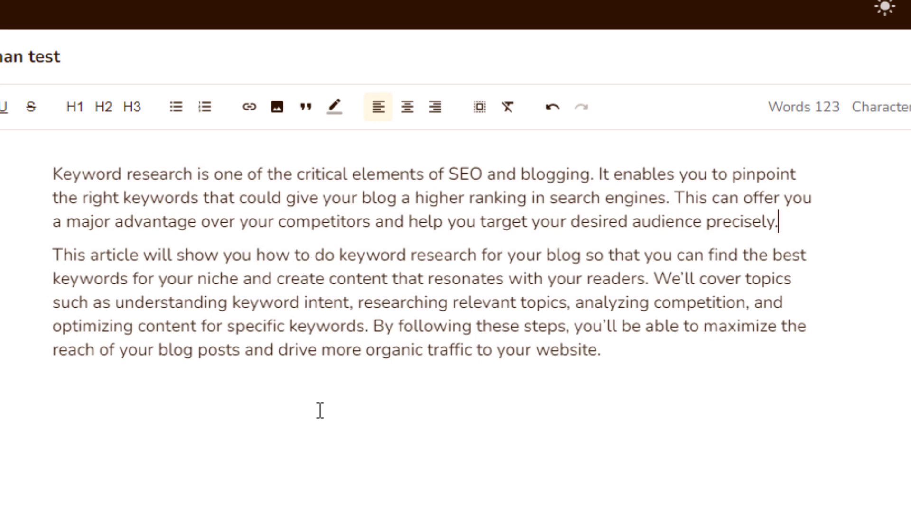
{"action": "left_click", "coordinate": [777, 221]}
{"action": "left_click_drag", "start_coordinate": [50, 172], "coordinate": [621, 351]}
{"action": "key", "text": "ctrl+c"}
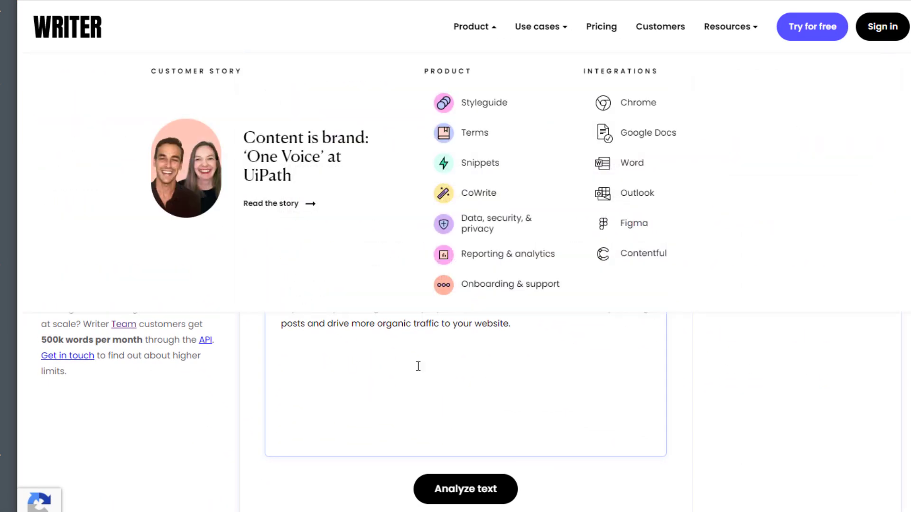
Replace the detector's text with the reworded version and re-analyze it, reaching 60% human-generated.
{"action": "left_click_drag", "start_coordinate": [519, 328], "coordinate": [266, 173]}
{"action": "key", "text": "ctrl+v"}
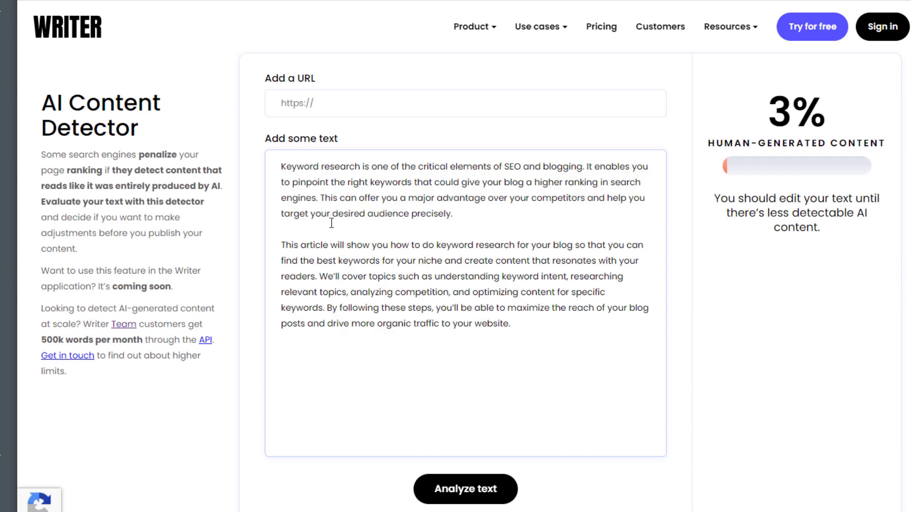
{"action": "left_click", "coordinate": [467, 496]}
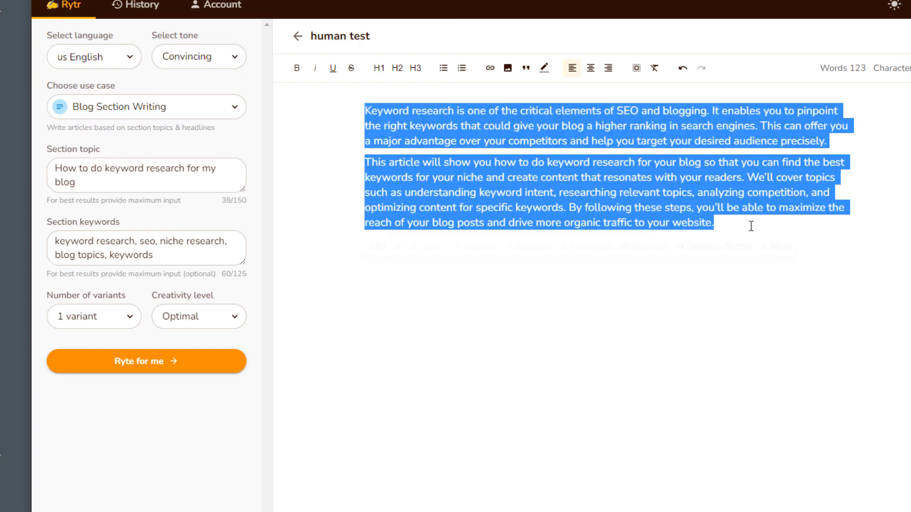
Rephrase the second paragraph's first sentence, then its remaining sentences, in Rytr.
{"action": "left_click", "coordinate": [559, 198]}
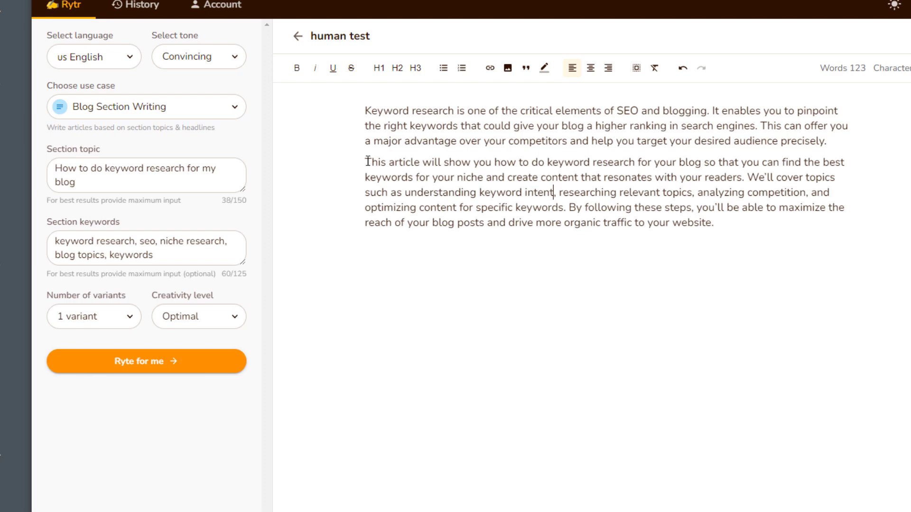
{"action": "left_click_drag", "start_coordinate": [368, 162], "coordinate": [726, 222]}
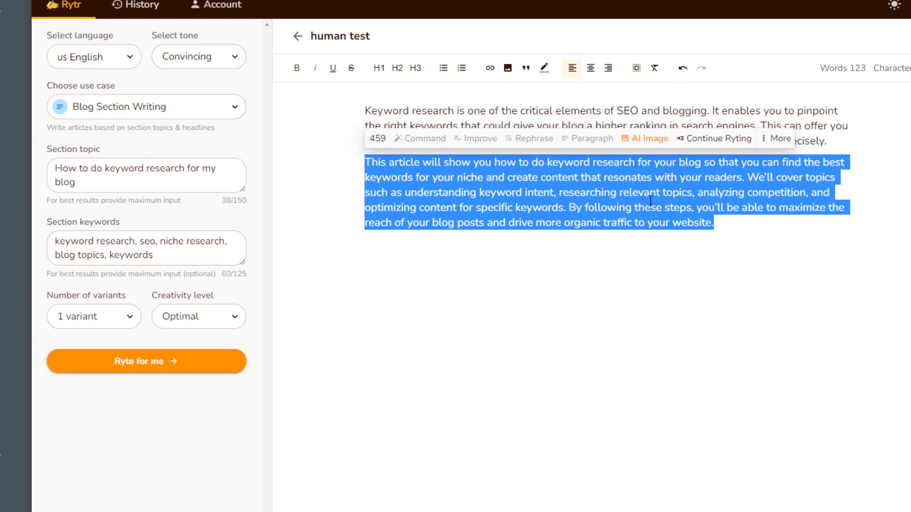
{"action": "left_click", "coordinate": [532, 222]}
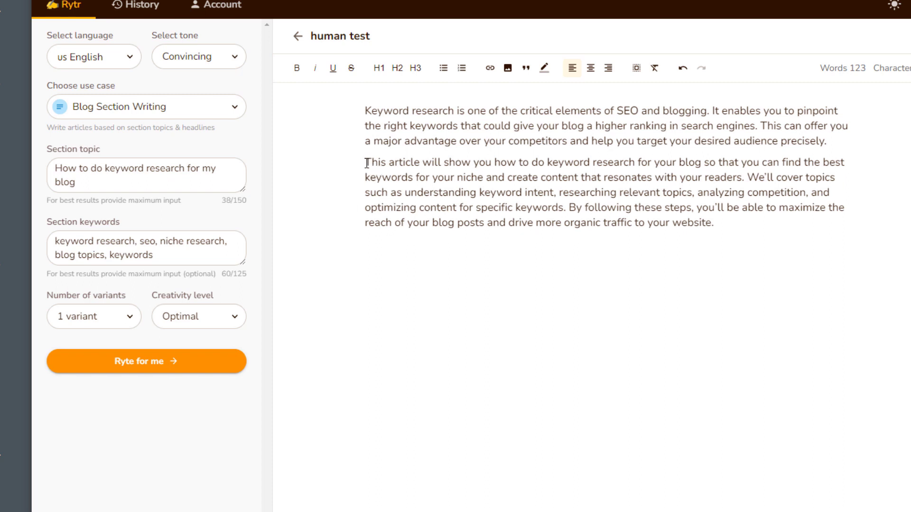
{"action": "left_click_drag", "start_coordinate": [367, 163], "coordinate": [722, 221]}
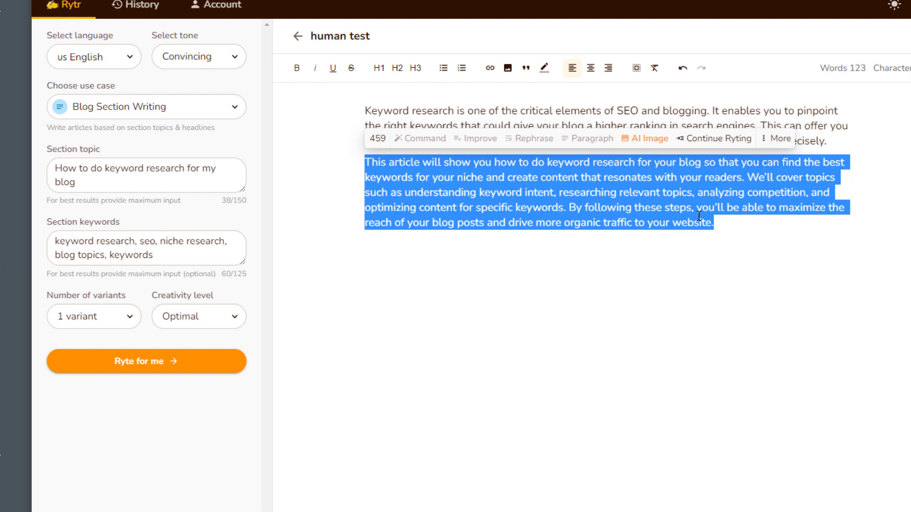
{"action": "mouse_move", "coordinate": [378, 142]}
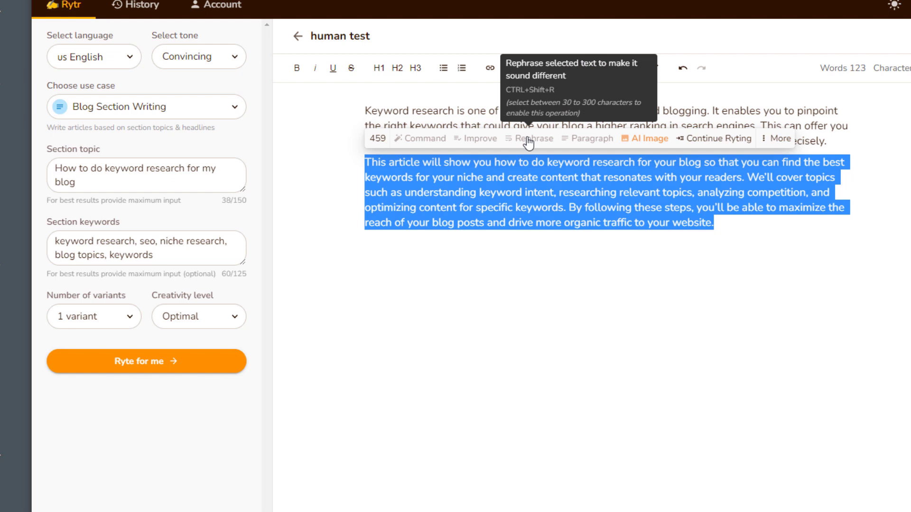
{"action": "left_click", "coordinate": [520, 255]}
{"action": "left_click_drag", "start_coordinate": [367, 158], "coordinate": [746, 177]}
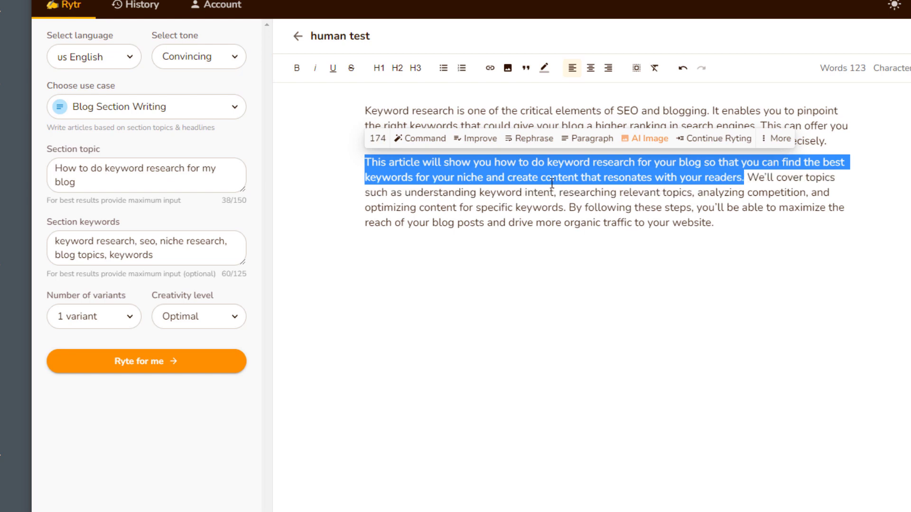
{"action": "left_click", "coordinate": [533, 142]}
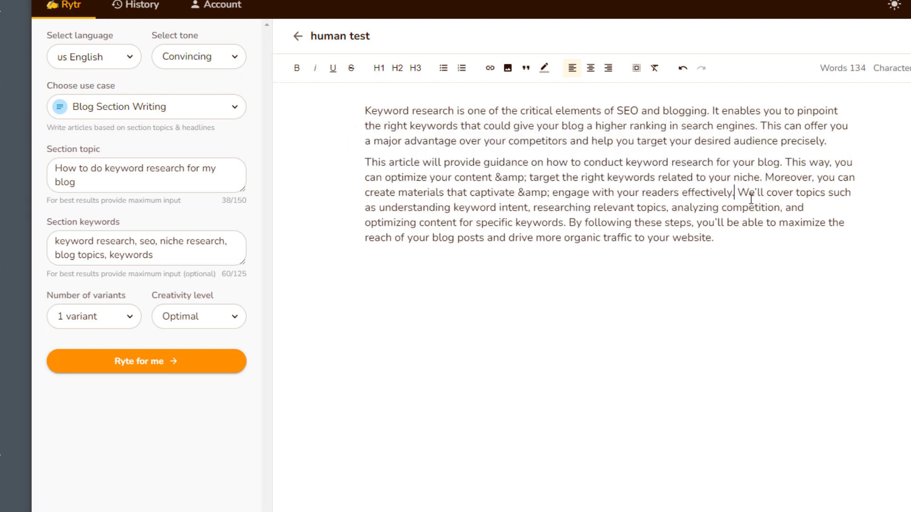
{"action": "left_click_drag", "start_coordinate": [737, 192], "coordinate": [750, 241]}
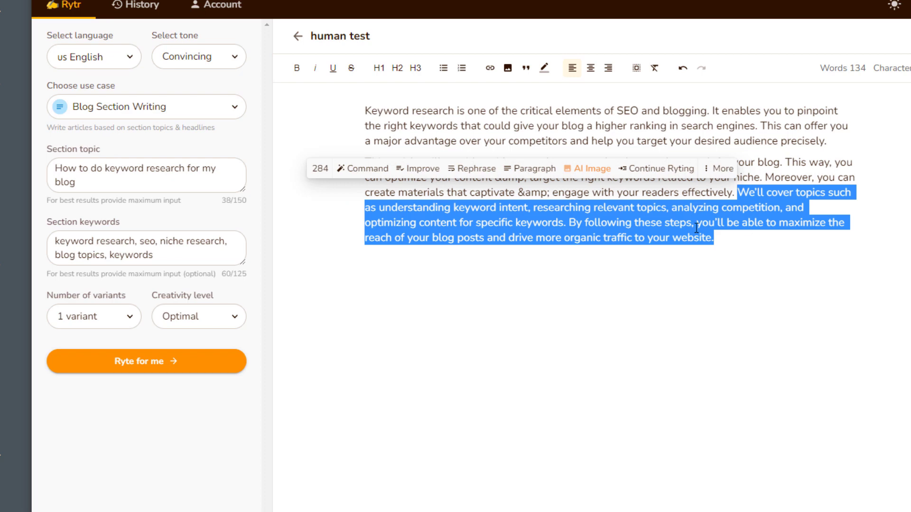
{"action": "left_click", "coordinate": [481, 170]}
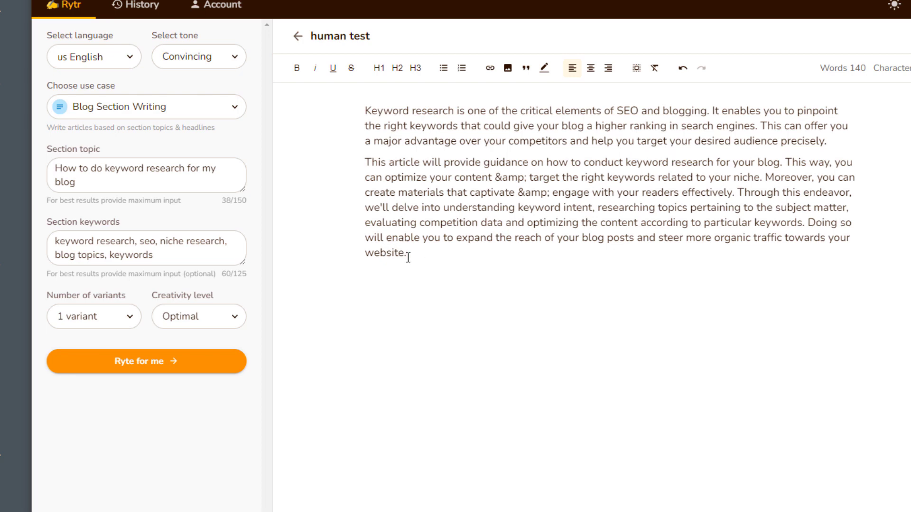
Paste the text with the reworded second paragraph over the detector's old text.
{"action": "left_click_drag", "start_coordinate": [408, 257], "coordinate": [360, 113]}
{"action": "key", "text": "ctrl+c"}
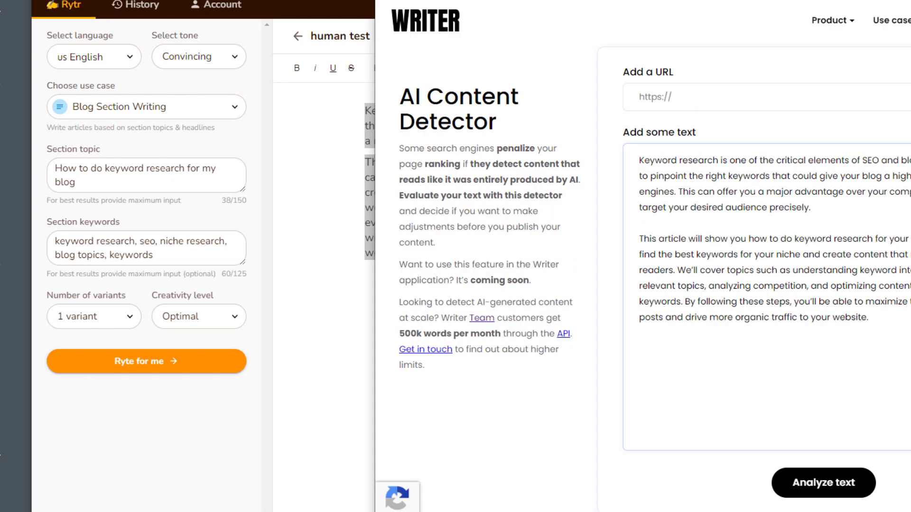
{"action": "left_click_drag", "start_coordinate": [559, 295], "coordinate": [329, 136]}
{"action": "key", "text": "ctrl+v"}
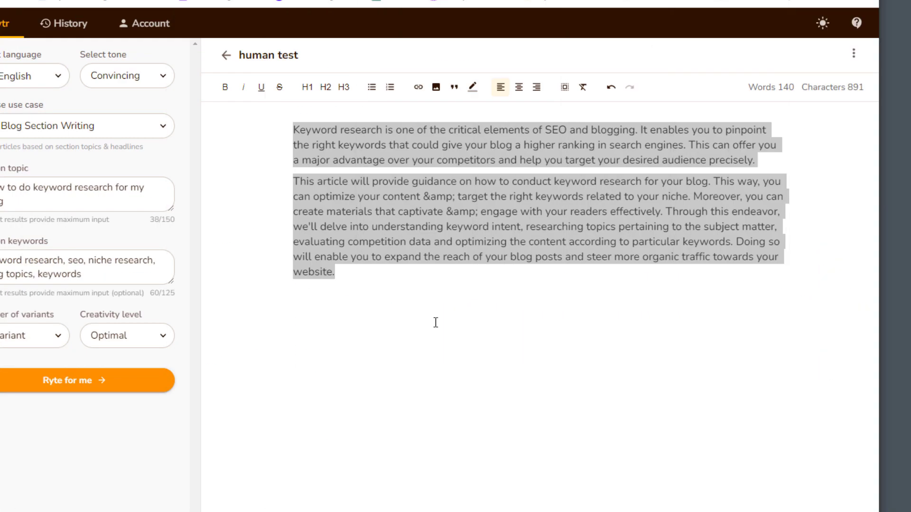
Replace the stray '&amp;' before 'target the right keywords' with 'and'.
{"action": "left_click", "coordinate": [349, 287]}
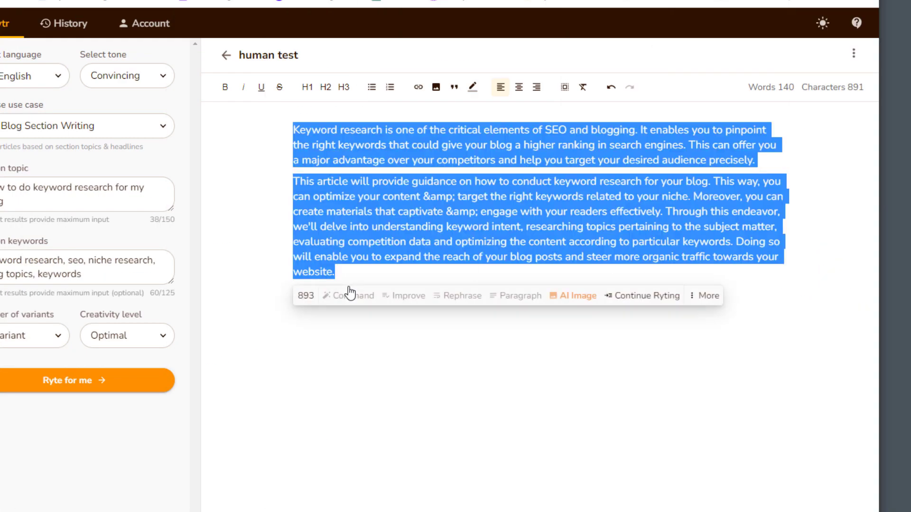
{"action": "left_click", "coordinate": [360, 384]}
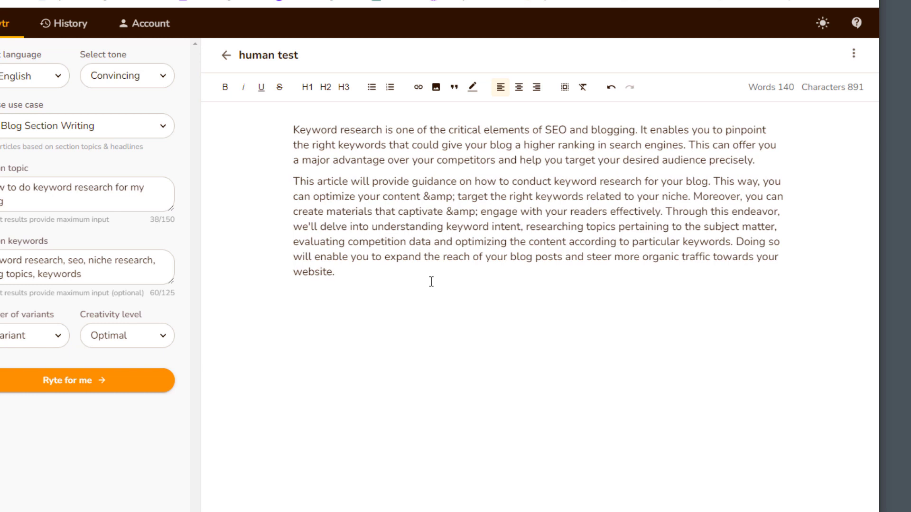
{"action": "left_click", "coordinate": [458, 197]}
{"action": "key", "text": "BackSpace"}
{"action": "key", "text": "BackSpace"}
{"action": "key", "text": "BackSpace"}
{"action": "key", "text": "BackSpace"}
{"action": "key", "text": "BackSpace"}
{"action": "key", "text": "BackSpace"}
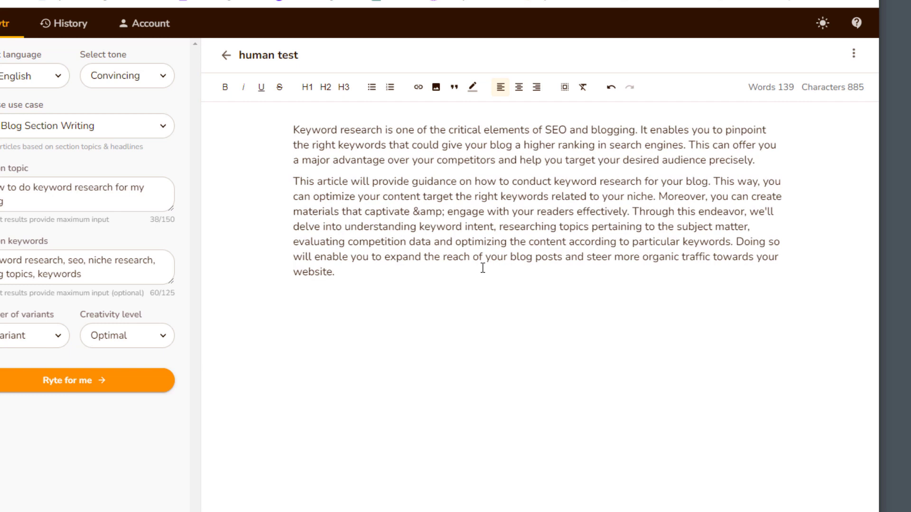
{"action": "type", "text": "and"}
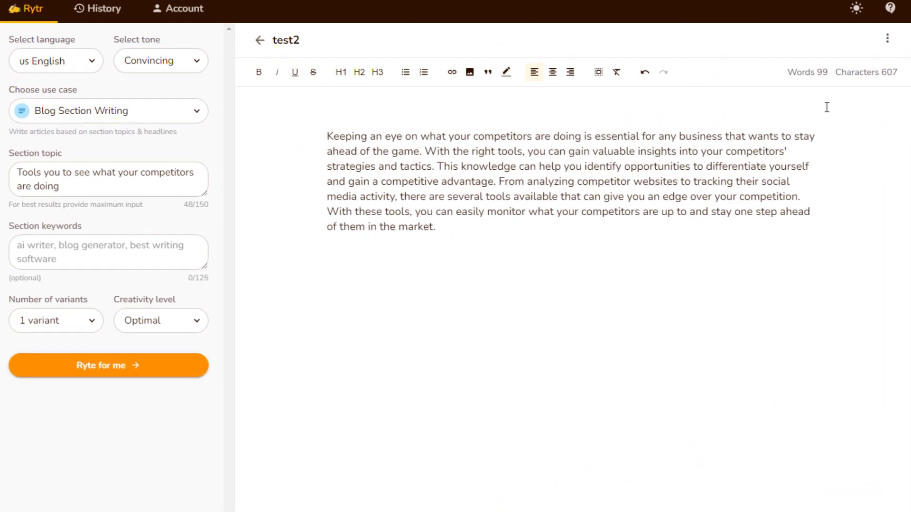
{"action": "left_click", "coordinate": [83, 190]}
{"action": "left_click", "coordinate": [320, 238]}
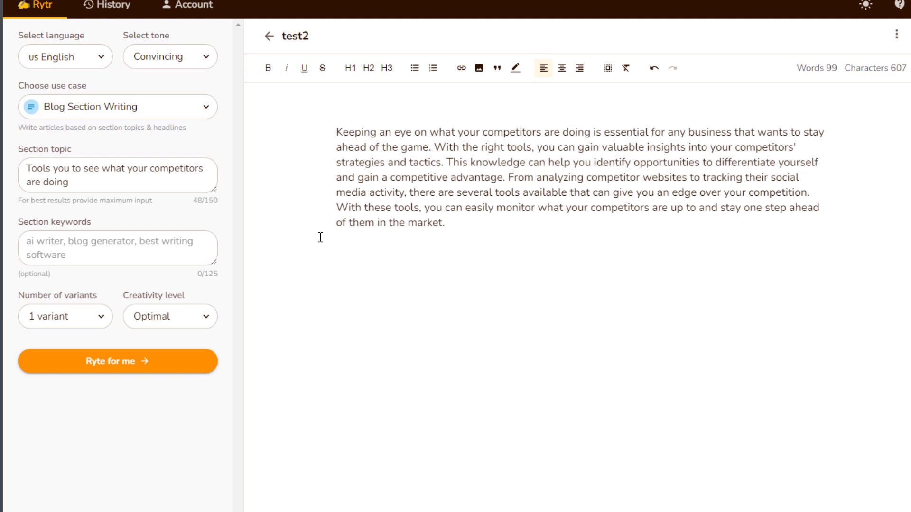
{"action": "left_click", "coordinate": [42, 187]}
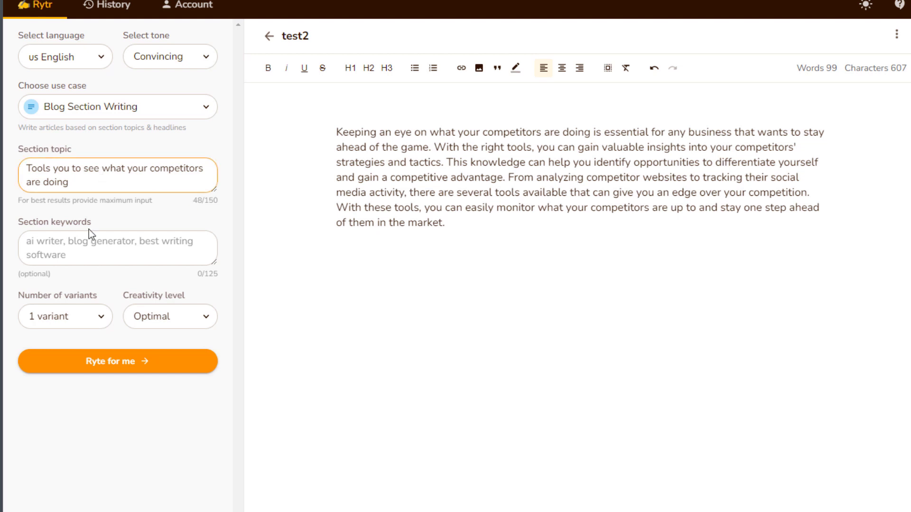
{"action": "left_click", "coordinate": [78, 247]}
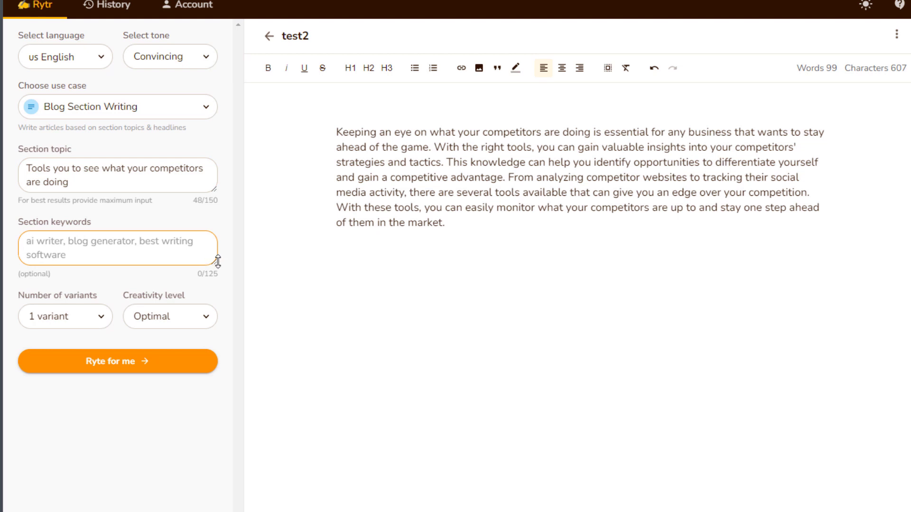
{"action": "left_click", "coordinate": [440, 272]}
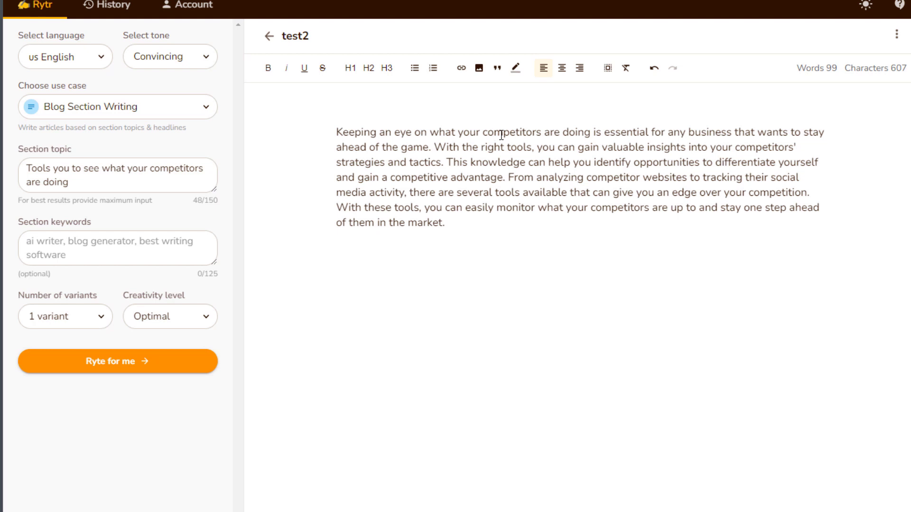
Analyze the competitor-tools paragraph from Rytr's test2 in the detector, scoring 7% human-generated.
{"action": "left_click_drag", "start_coordinate": [447, 227], "coordinate": [340, 137]}
{"action": "key", "text": "ctrl+c"}
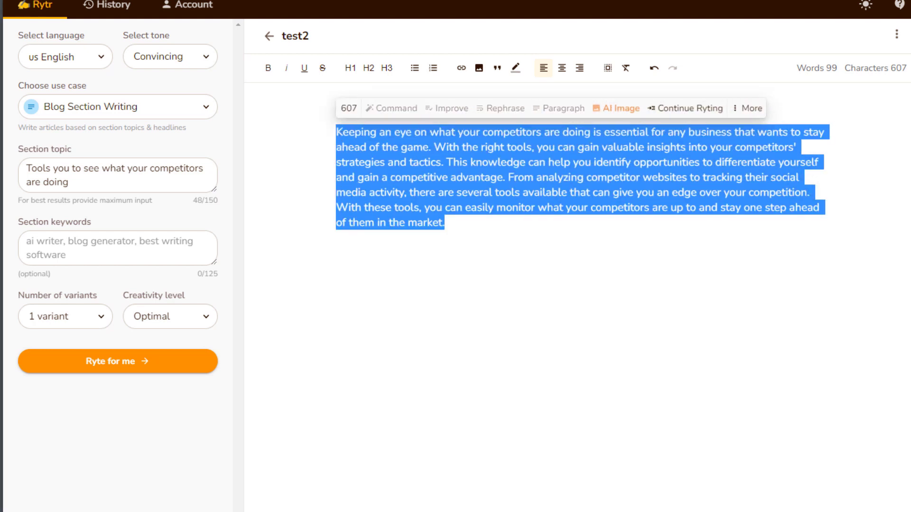
{"action": "key", "text": "alt+Tab"}
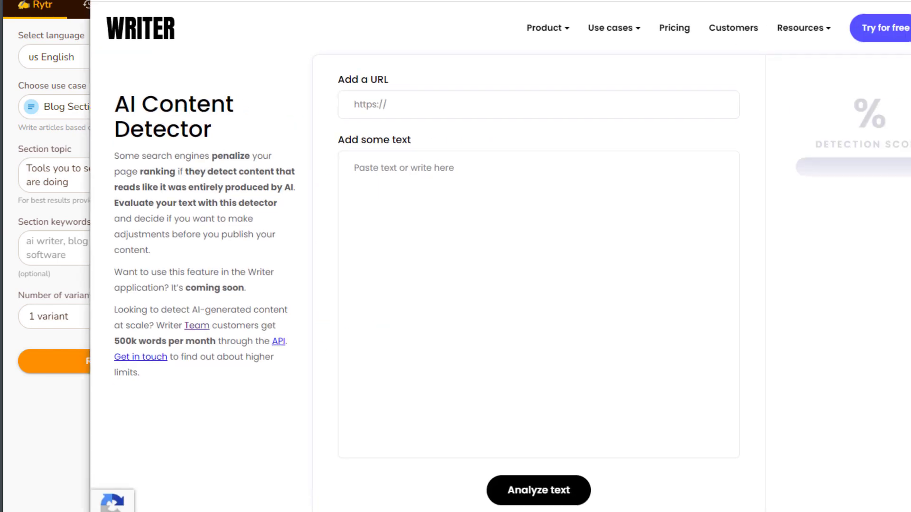
{"action": "left_click", "coordinate": [229, 158]}
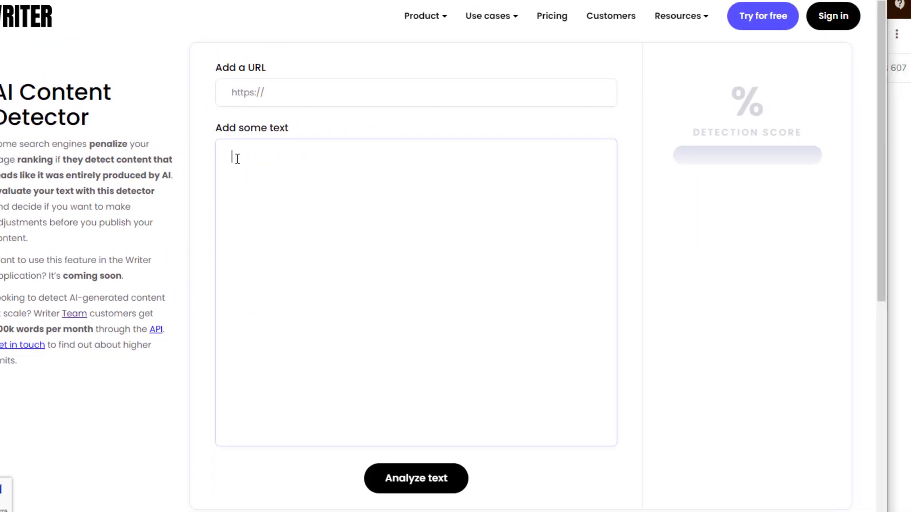
{"action": "key", "text": "ctrl+v"}
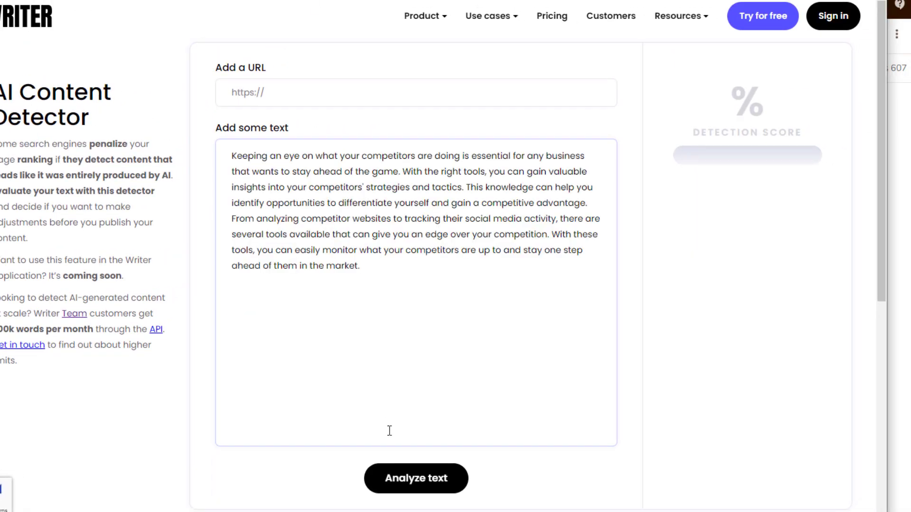
{"action": "left_click", "coordinate": [409, 483]}
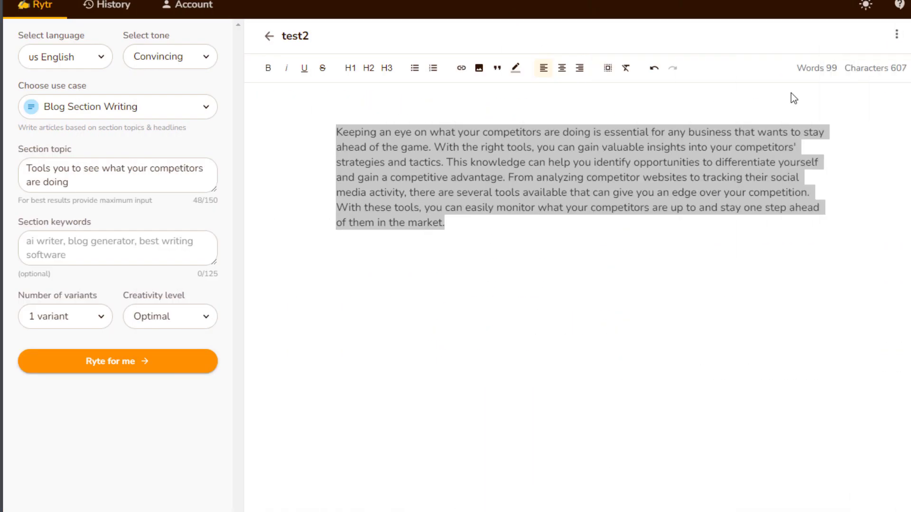
Rephrase the first two, middle, then final sentences of the competitor-tools paragraph, and select all 138 words.
{"action": "left_click", "coordinate": [533, 236]}
{"action": "left_click_drag", "start_coordinate": [448, 164], "coordinate": [336, 138]}
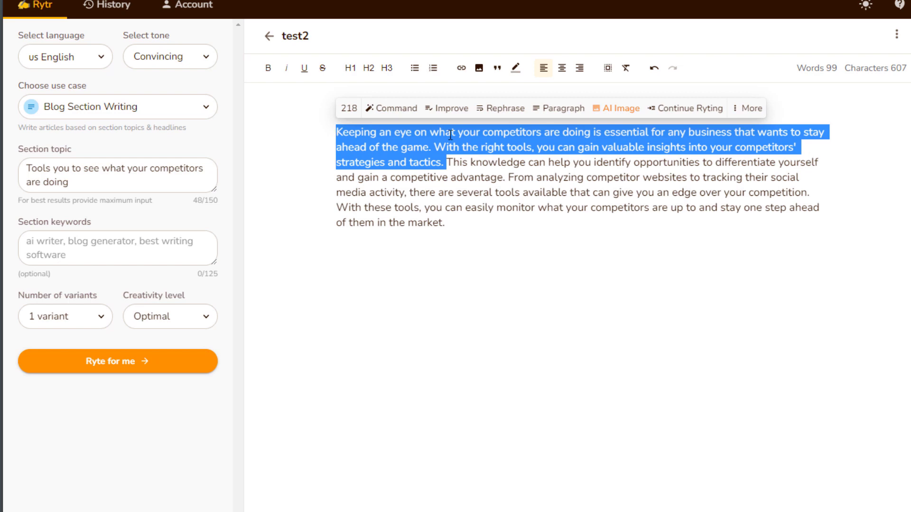
{"action": "left_click", "coordinate": [489, 108]}
{"action": "left_click", "coordinate": [511, 223]}
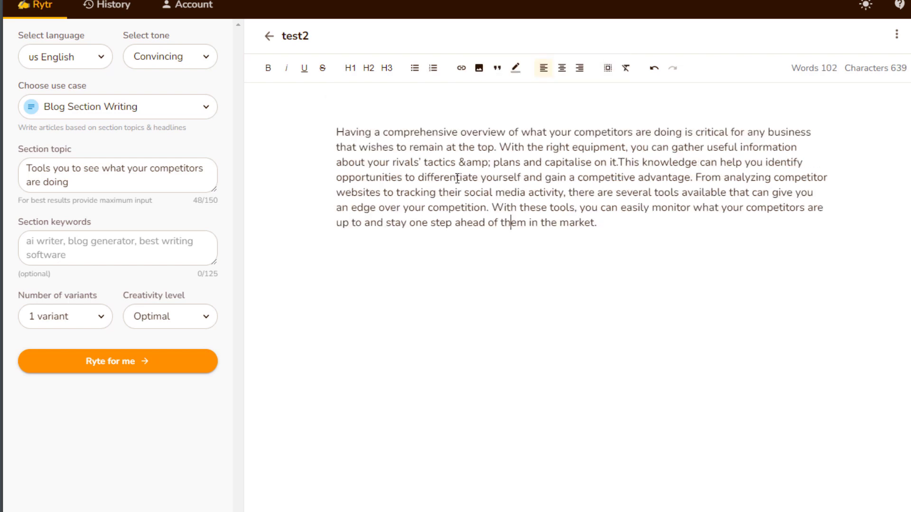
{"action": "left_click_drag", "start_coordinate": [620, 160], "coordinate": [488, 209]}
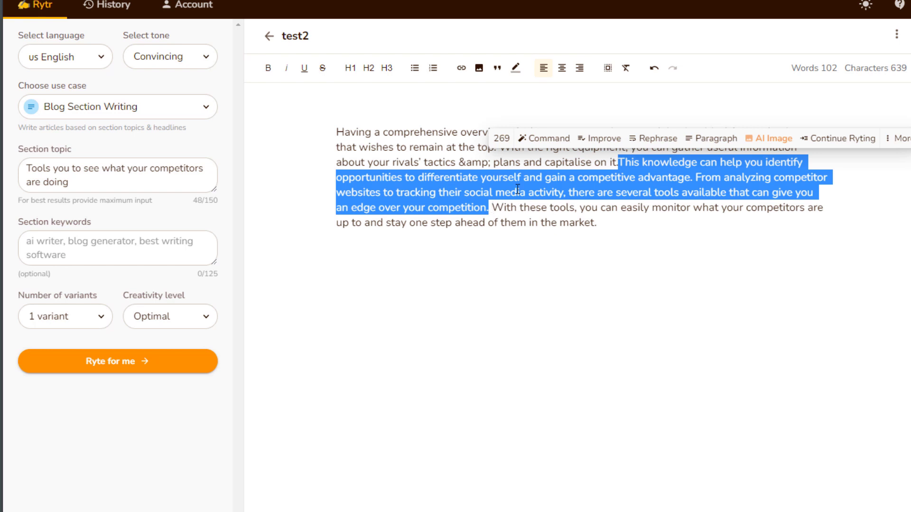
{"action": "left_click", "coordinate": [653, 139]}
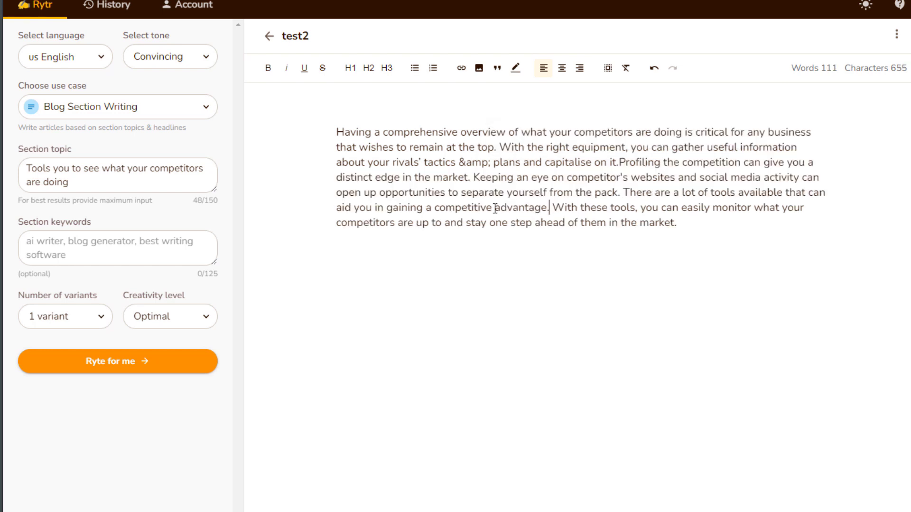
{"action": "left_click_drag", "start_coordinate": [553, 207], "coordinate": [676, 222]}
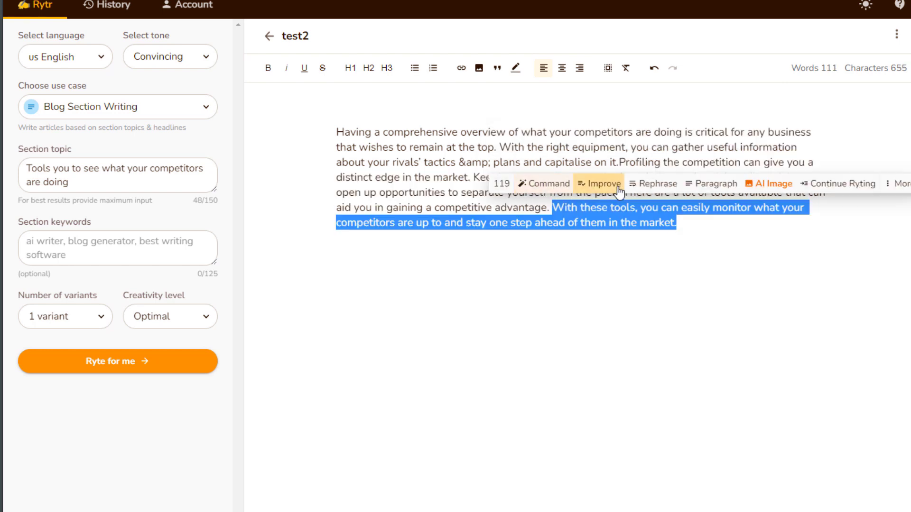
{"action": "left_click", "coordinate": [655, 183]}
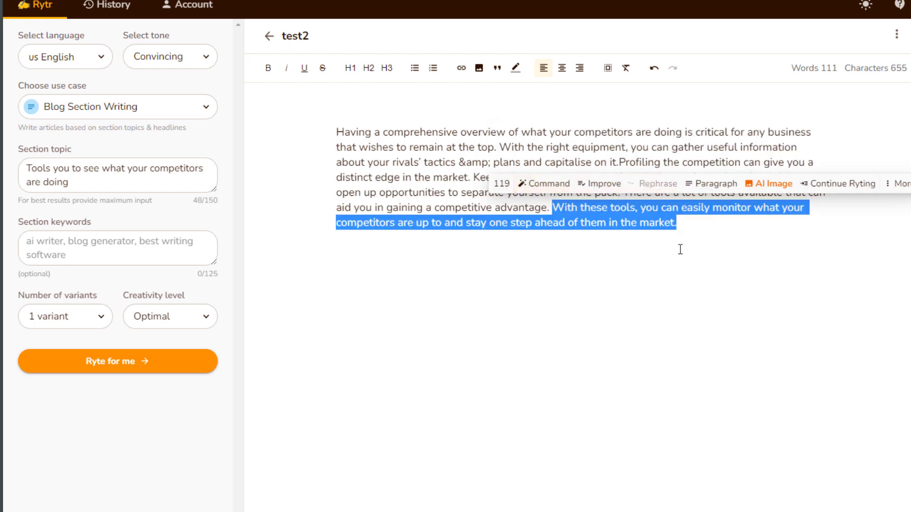
{"action": "left_click_drag", "start_coordinate": [489, 252], "coordinate": [329, 139]}
{"action": "key", "text": "ctrl+c"}
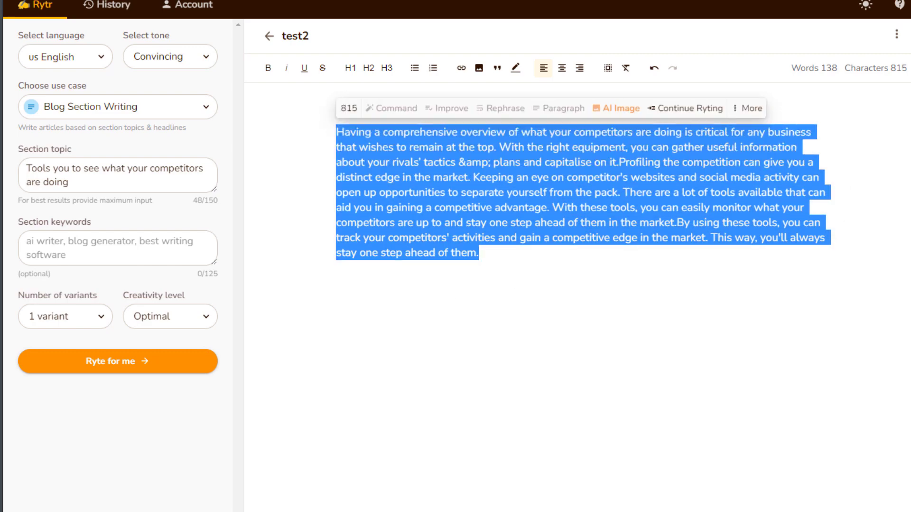
Replace the detector's text with the reworded 138-word paragraph and analyze it, scoring 94% human-generated.
{"action": "key", "text": "alt+Tab"}
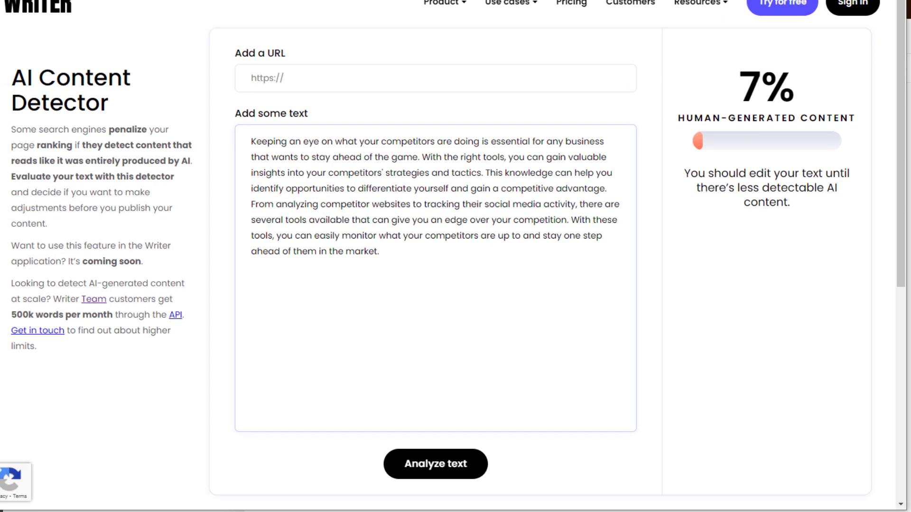
{"action": "key", "text": "ctrl+a"}
{"action": "key", "text": "ctrl+v"}
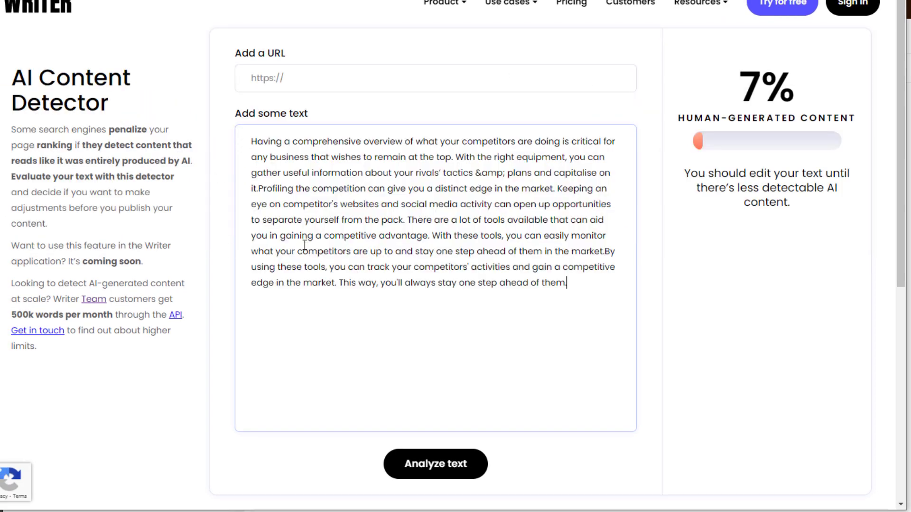
{"action": "left_click", "coordinate": [455, 468]}
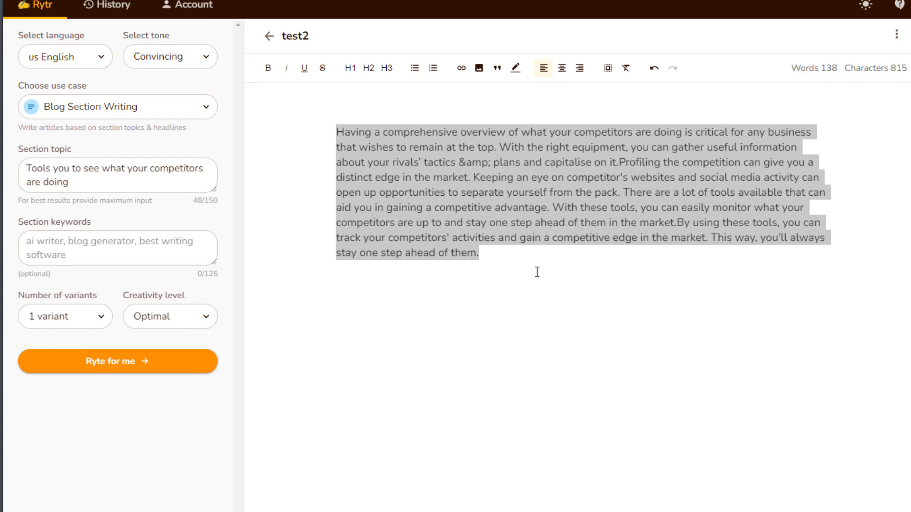
Clear the selection in Rytr and select just the opening sentence for a separate test.
{"action": "left_click", "coordinate": [537, 272]}
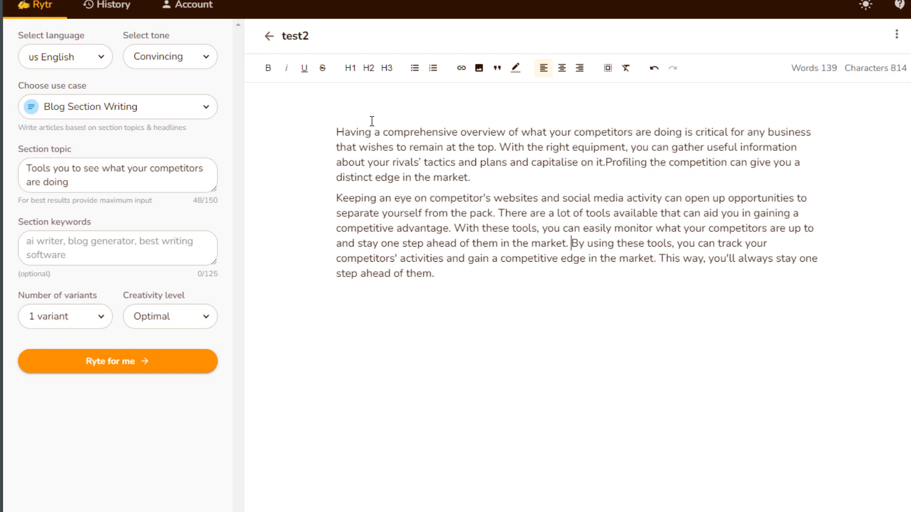
{"action": "left_click_drag", "start_coordinate": [337, 132], "coordinate": [498, 146]}
{"action": "key", "text": "ctrl+c"}
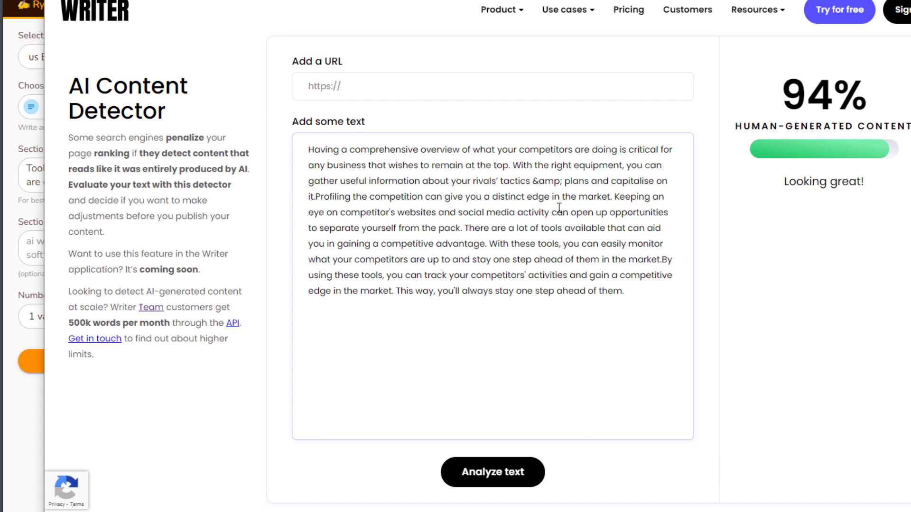
Analyze the opening sentence alone in the detector, which rates it only 35% human-generated.
{"action": "left_click_drag", "start_coordinate": [628, 294], "coordinate": [309, 143]}
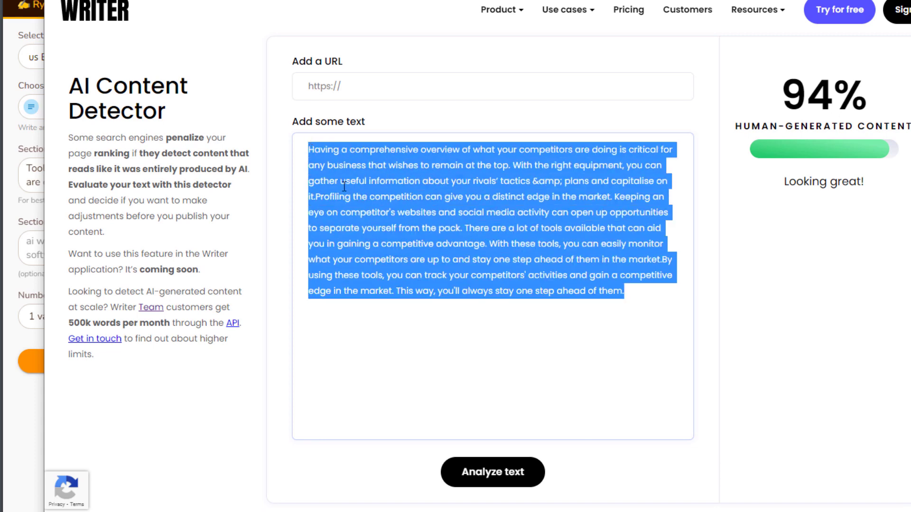
{"action": "key", "text": "ctrl+v"}
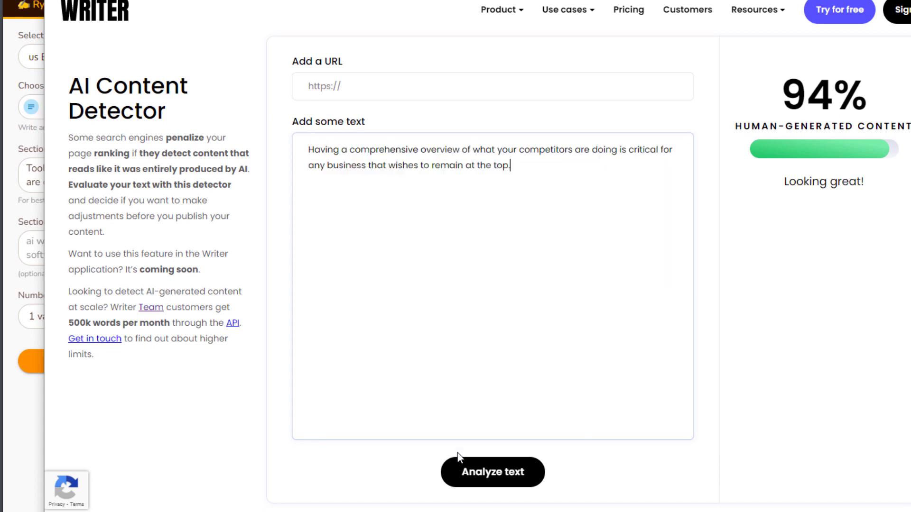
{"action": "left_click", "coordinate": [495, 472]}
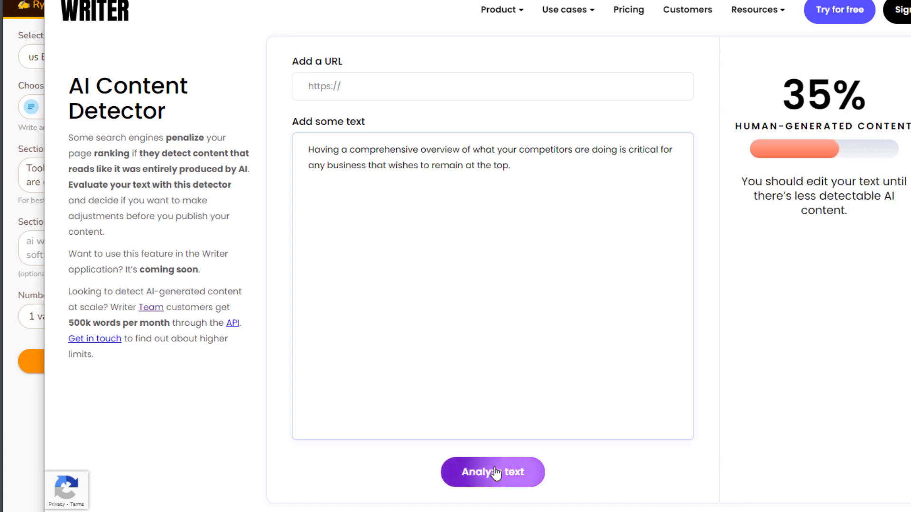